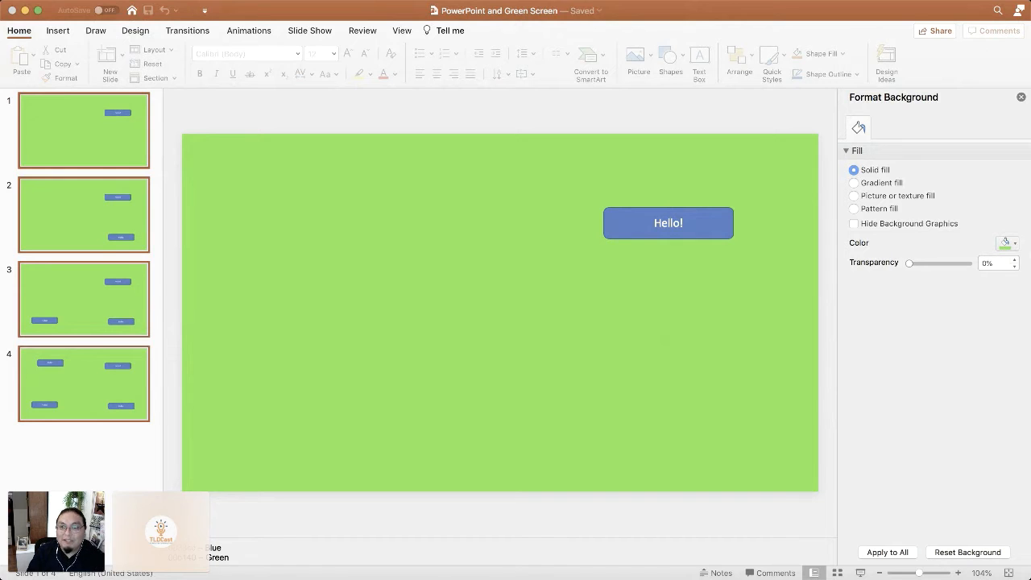
Minimize the PowerPoint presentation and bring up the Demo Video project in Camtasia.
{"action": "left_click", "coordinate": [748, 206]}
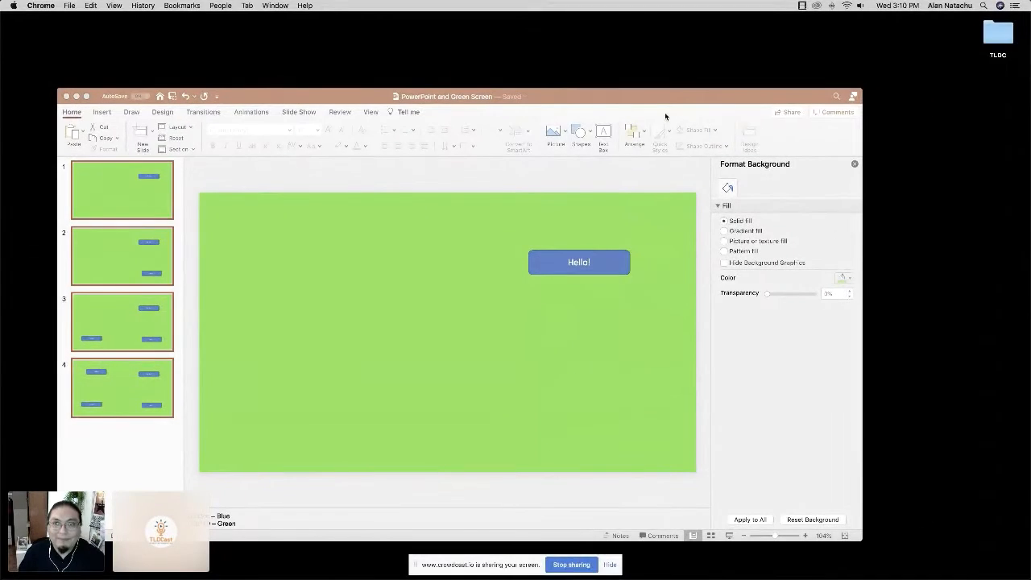
{"action": "left_click", "coordinate": [607, 106]}
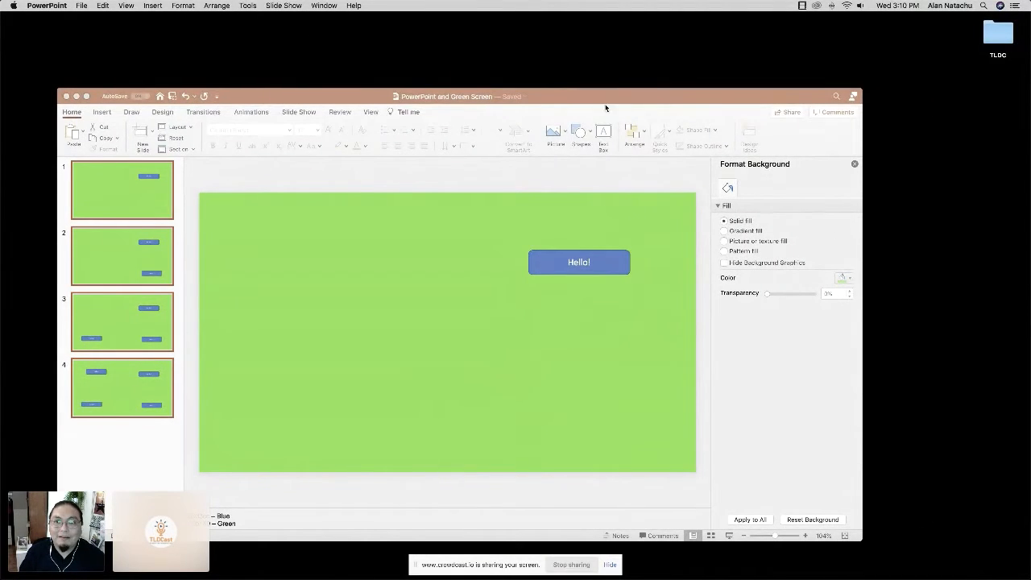
{"action": "left_click", "coordinate": [77, 97]}
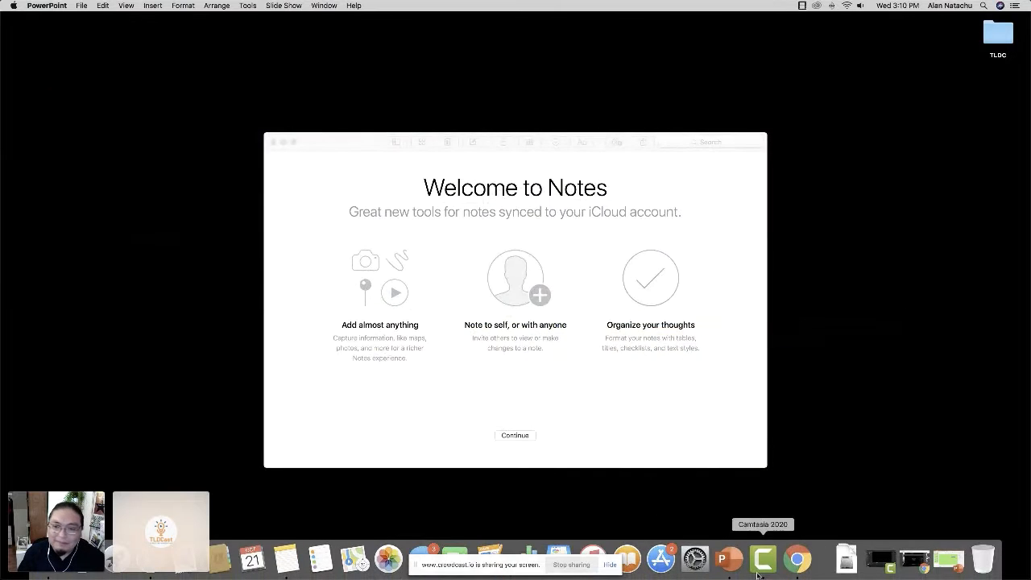
{"action": "left_click", "coordinate": [872, 569]}
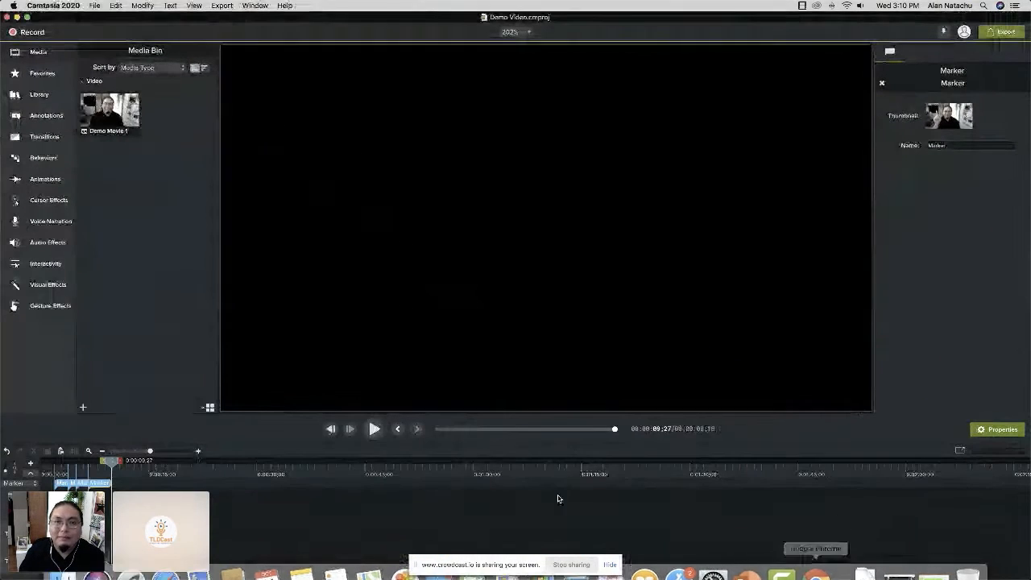
Examine the video's gestures along the marked timeline, ending with the playhead at the fourth marker.
{"action": "left_click", "coordinate": [48, 465]}
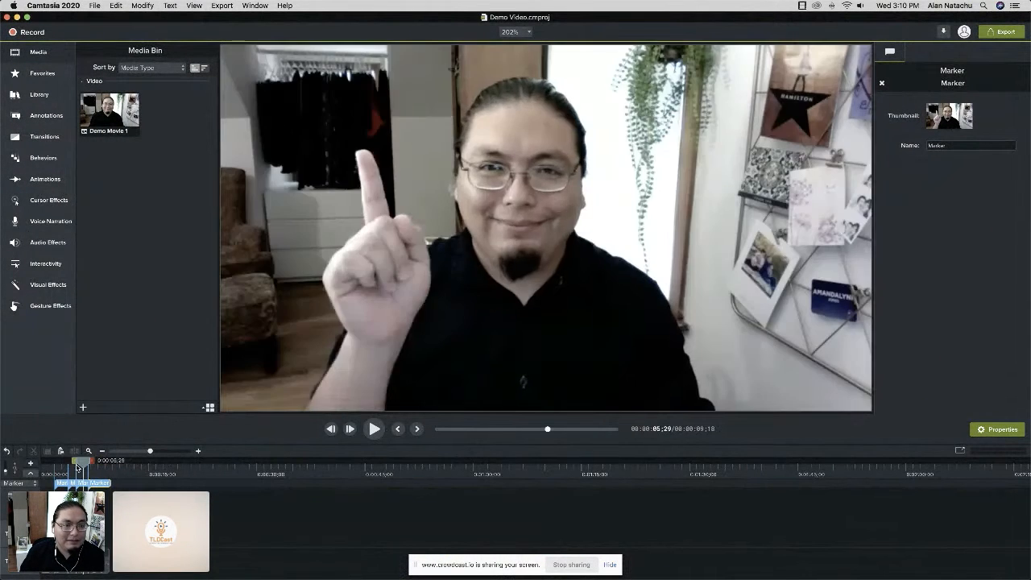
{"action": "left_click", "coordinate": [47, 467]}
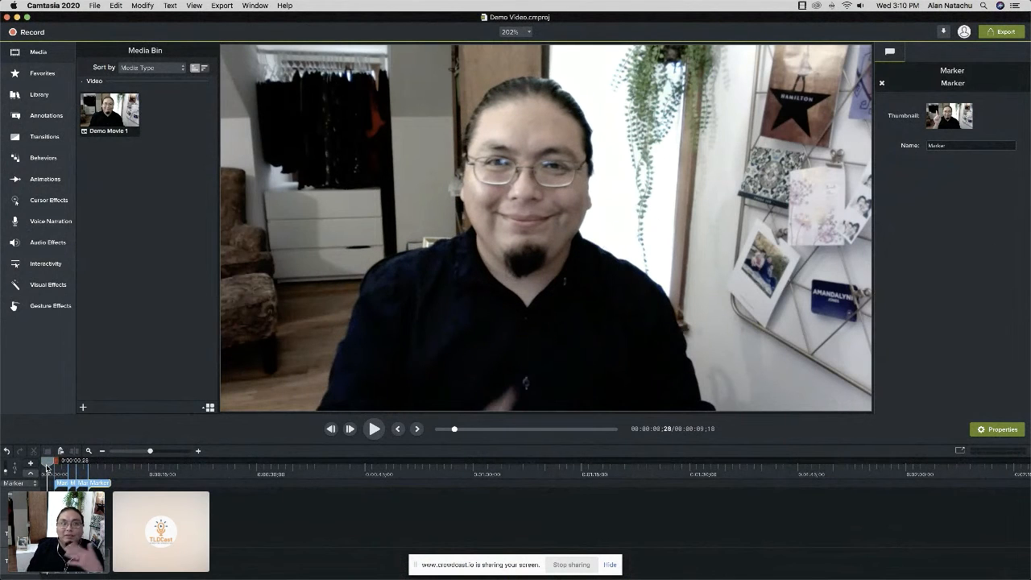
{"action": "left_click_drag", "start_coordinate": [48, 467], "coordinate": [69, 465]}
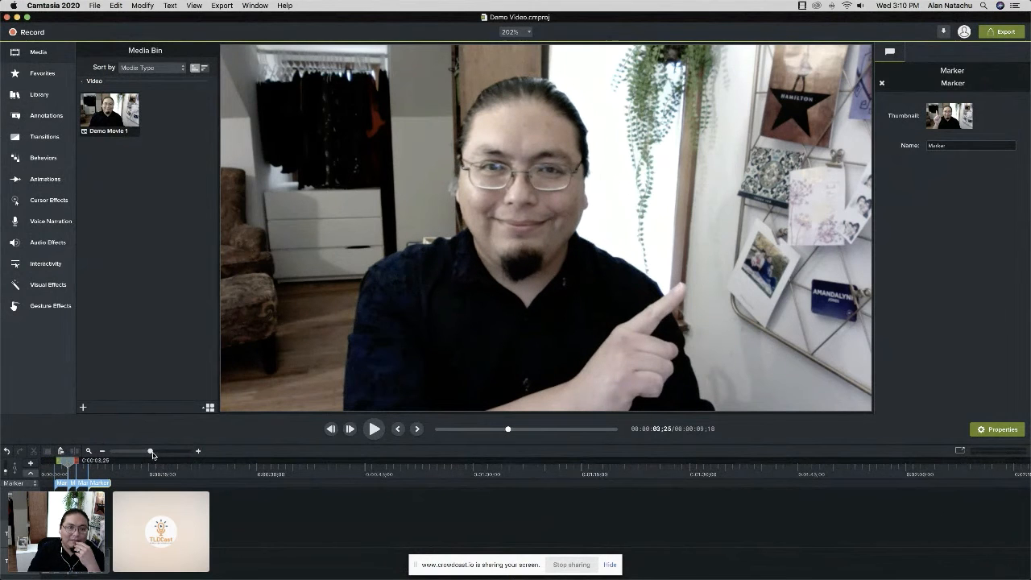
{"action": "left_click_drag", "start_coordinate": [151, 452], "coordinate": [325, 466]}
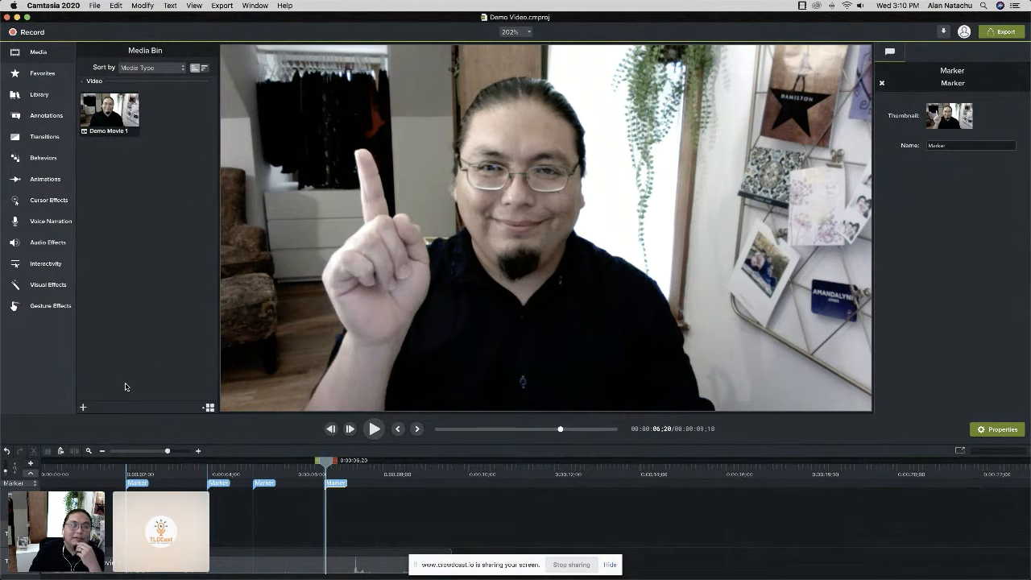
Import Slide1.png through Slide4.png from the PowerPoint and Green Screen folder into the project's media.
{"action": "left_click", "coordinate": [83, 407]}
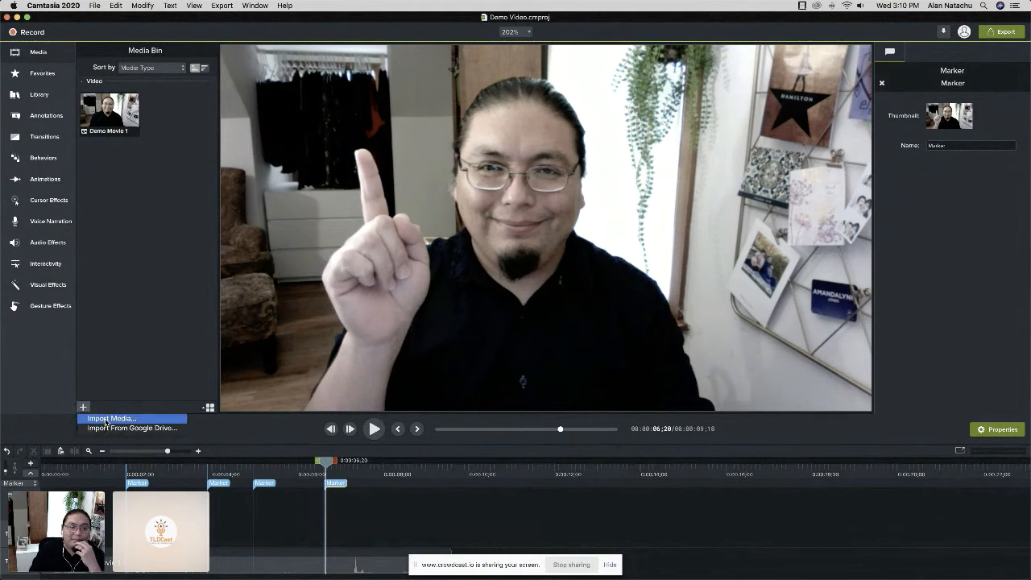
{"action": "left_click", "coordinate": [105, 420]}
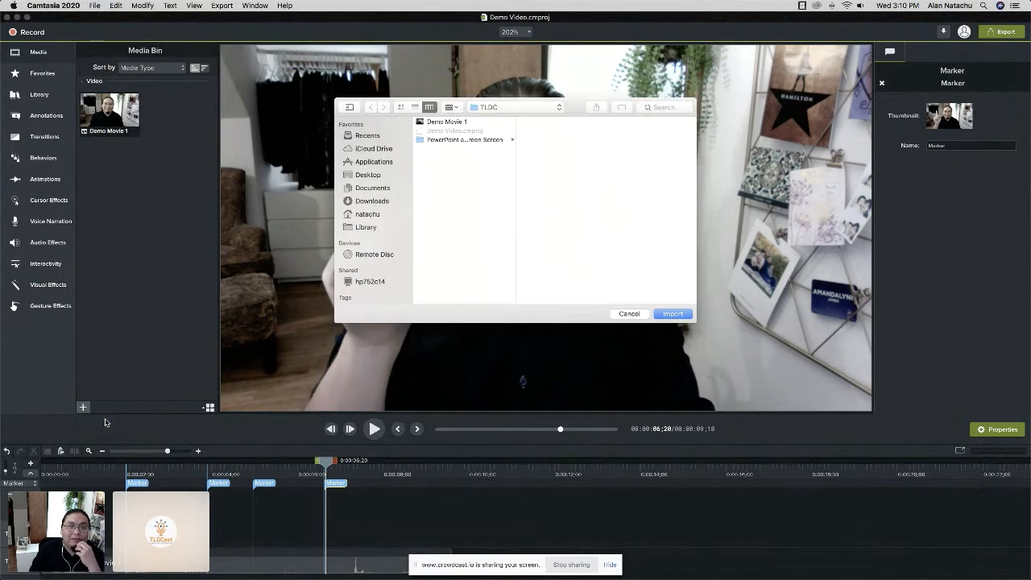
{"action": "left_click", "coordinate": [500, 140]}
{"action": "left_click", "coordinate": [531, 121]}
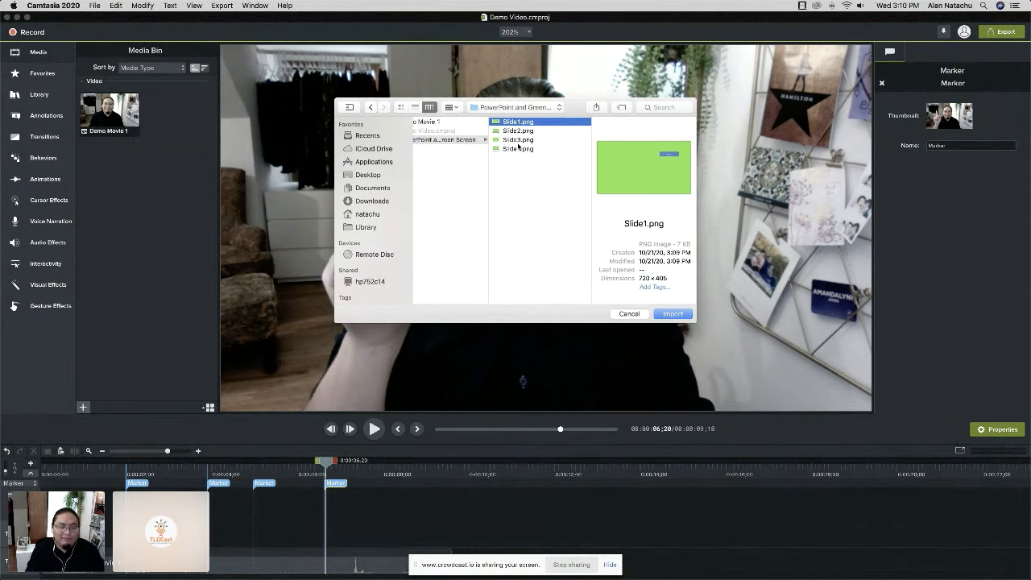
{"action": "left_click", "coordinate": [519, 141], "text": "shift"}
{"action": "left_click", "coordinate": [543, 151], "text": "shift"}
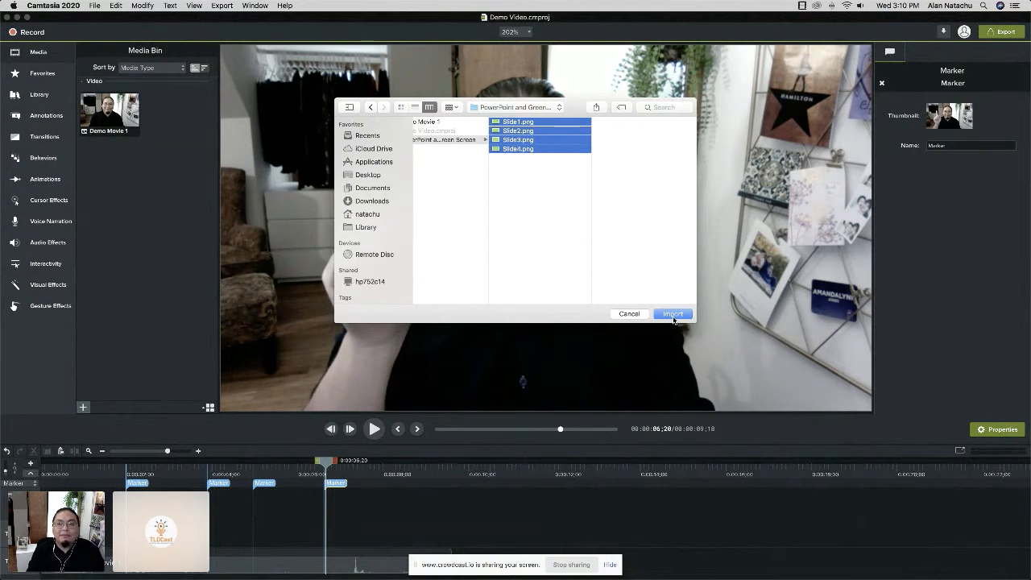
{"action": "left_click", "coordinate": [673, 314]}
Place Slide1 on the track above the video at the first marker and enlarge it to about 177.8% to fill the canvas.
{"action": "left_click", "coordinate": [110, 188]}
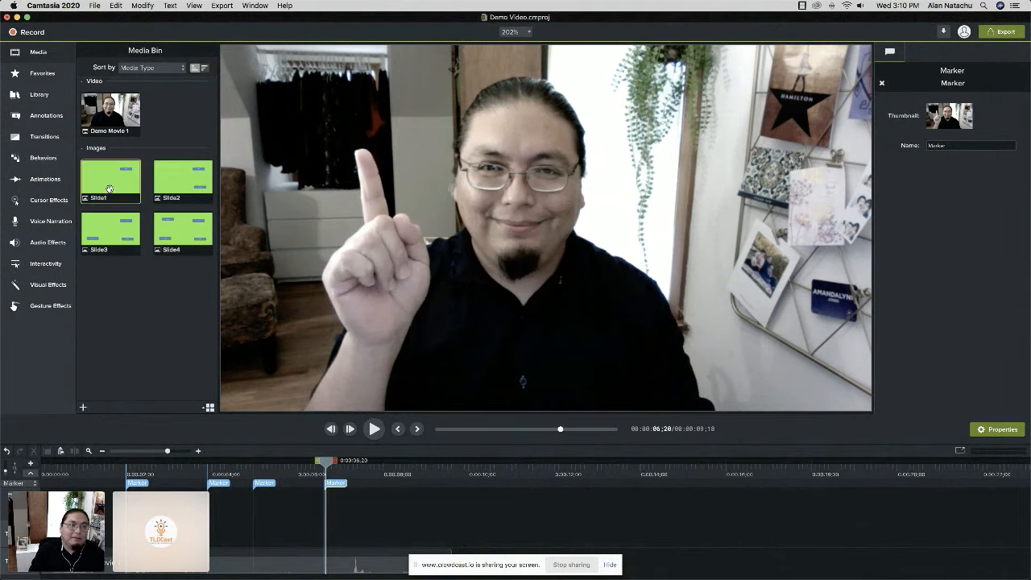
{"action": "left_click_drag", "start_coordinate": [107, 181], "coordinate": [237, 534]}
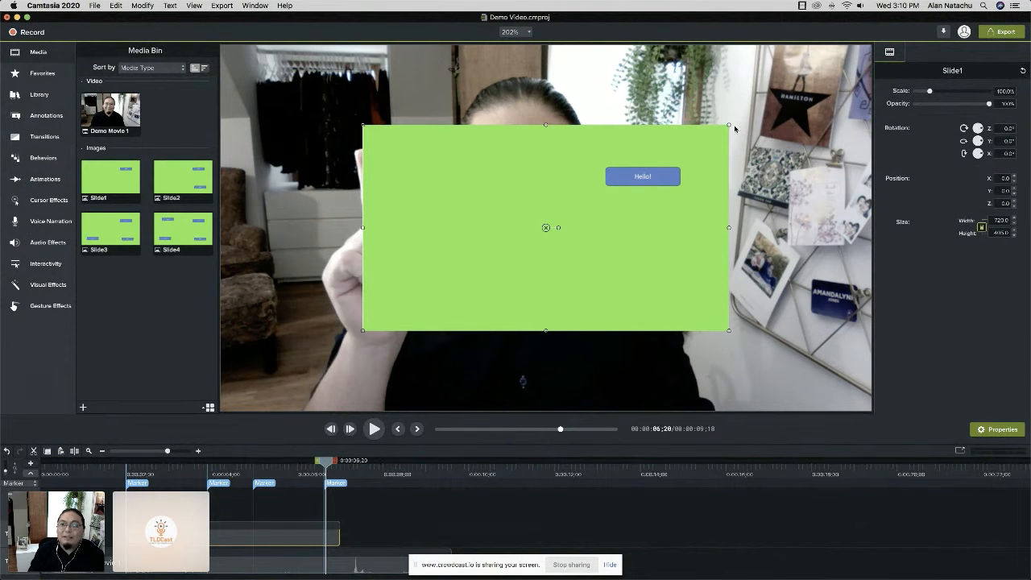
{"action": "left_click_drag", "start_coordinate": [728, 123], "coordinate": [870, 45]}
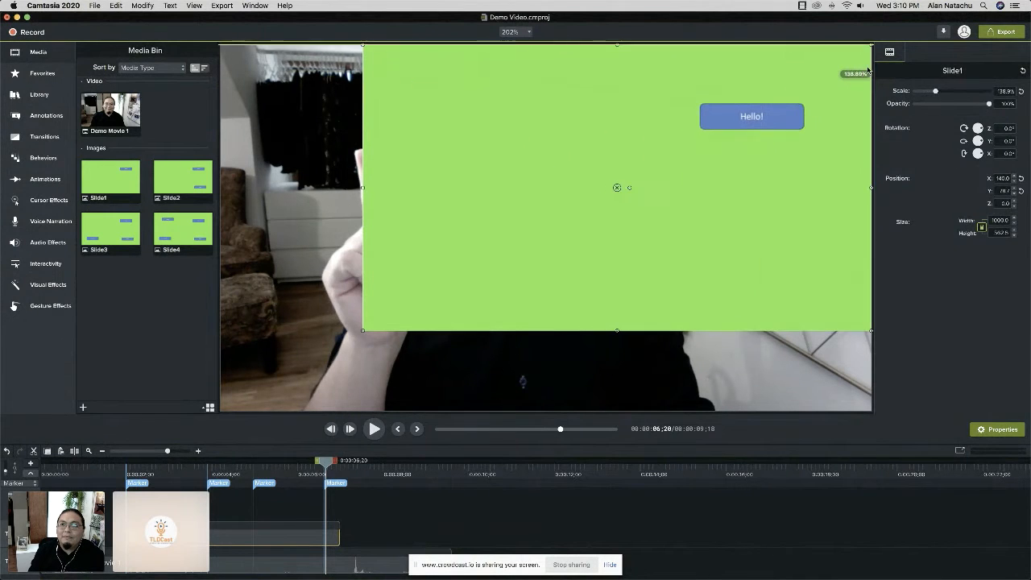
{"action": "left_click_drag", "start_coordinate": [362, 333], "coordinate": [226, 397]}
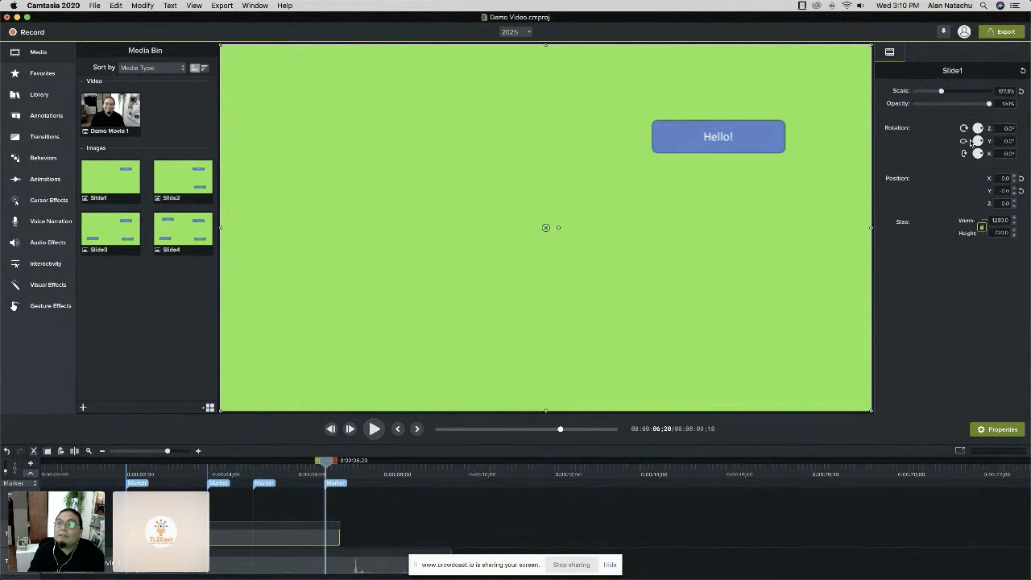
{"action": "left_click", "coordinate": [999, 91]}
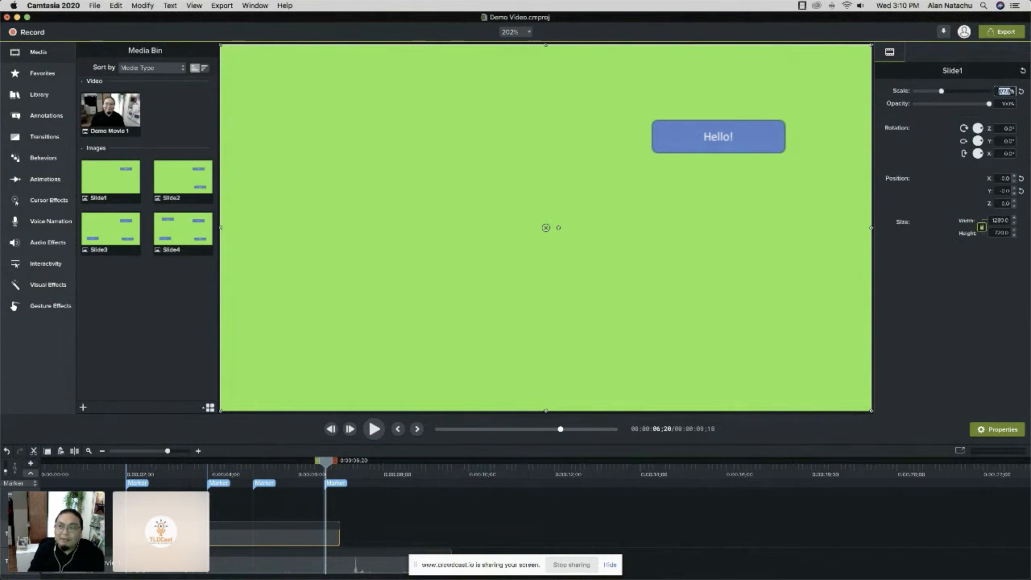
{"action": "left_click", "coordinate": [177, 315]}
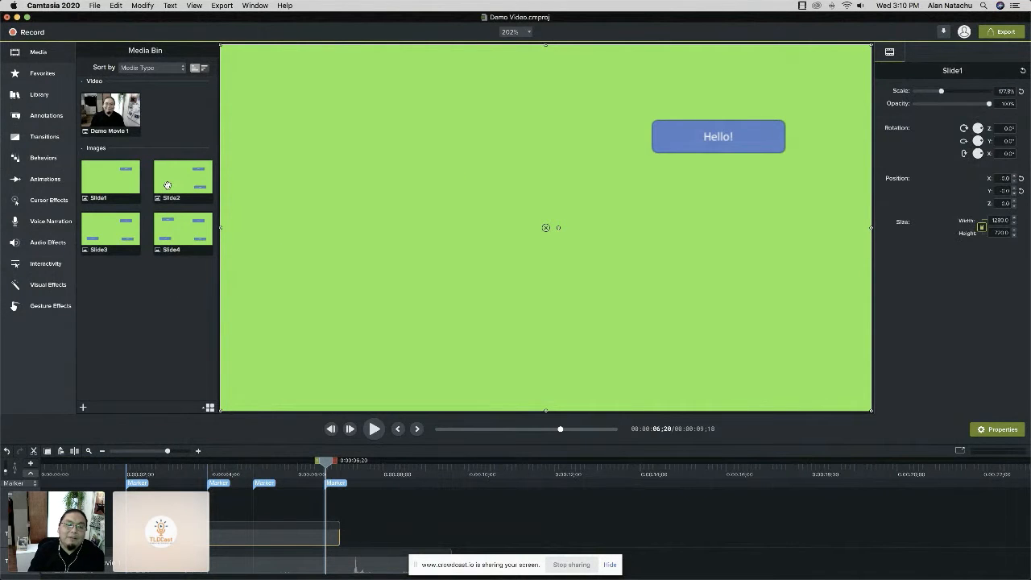
Trim Slide1 to end at the second marker and place Slide2 between the second and third markers.
{"action": "left_click_drag", "start_coordinate": [337, 533], "coordinate": [211, 533]}
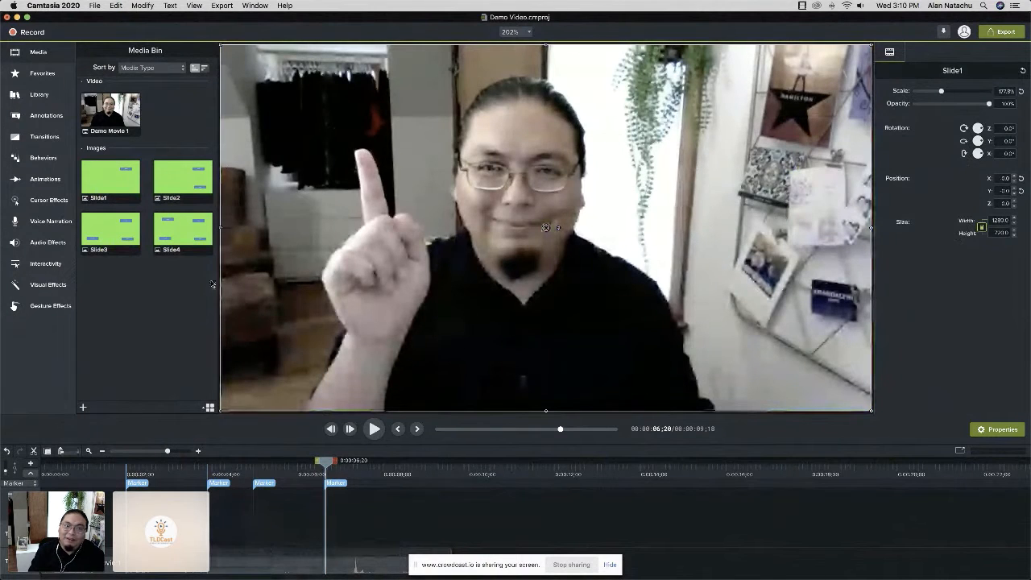
{"action": "left_click_drag", "start_coordinate": [167, 185], "coordinate": [222, 538]}
{"action": "left_click_drag", "start_coordinate": [417, 537], "coordinate": [252, 535]}
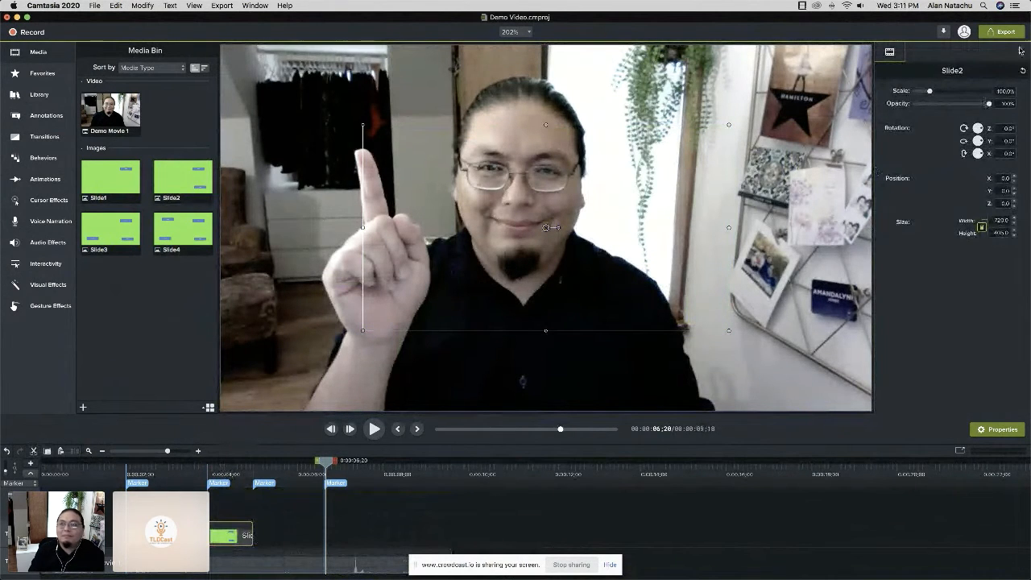
Set Slide2's scale to 177.8% and check the slide on the canvas.
{"action": "left_click", "coordinate": [1005, 91]}
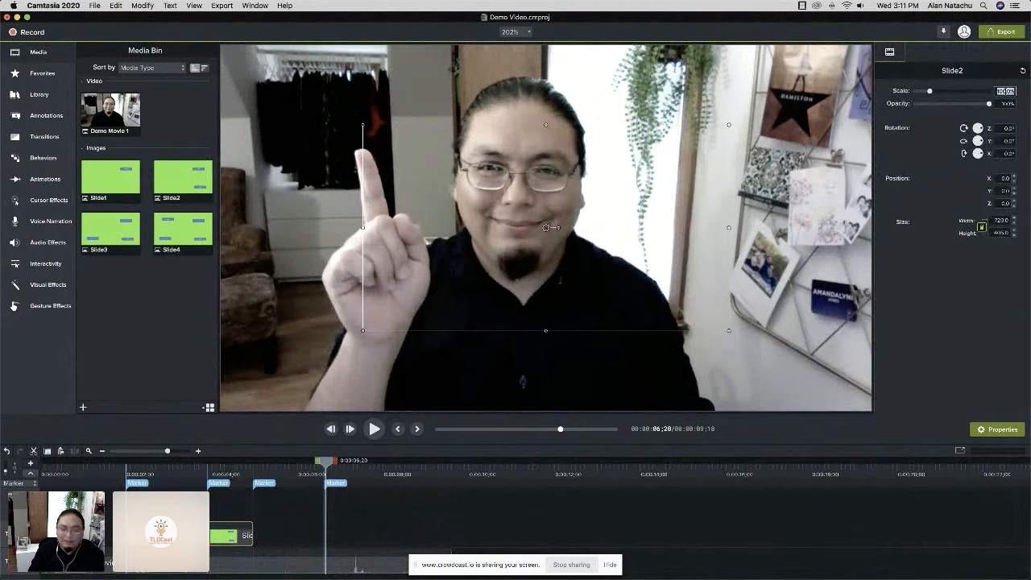
{"action": "type", "text": "171.8%"}
{"action": "key", "text": "Return"}
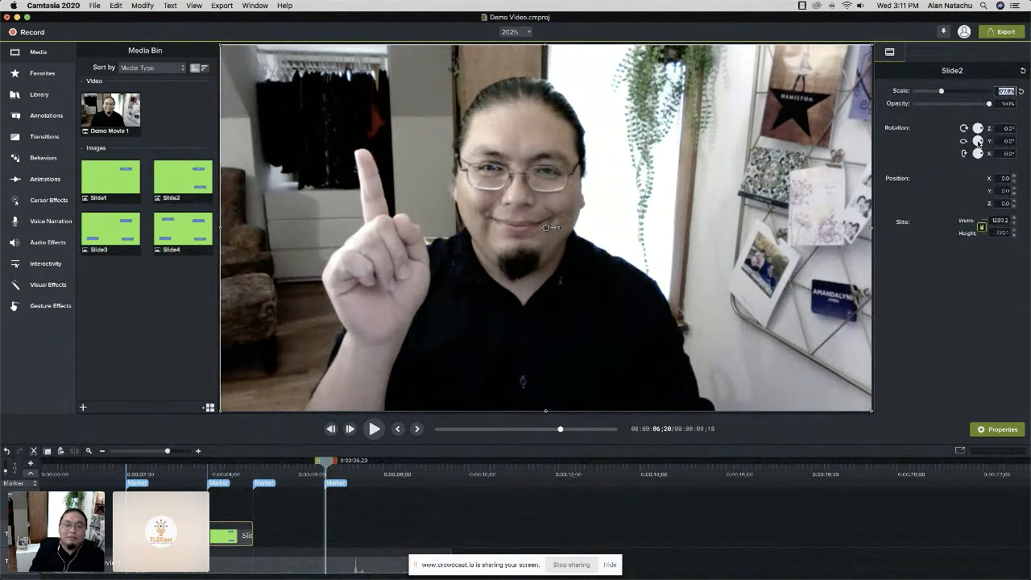
{"action": "left_click", "coordinate": [237, 463]}
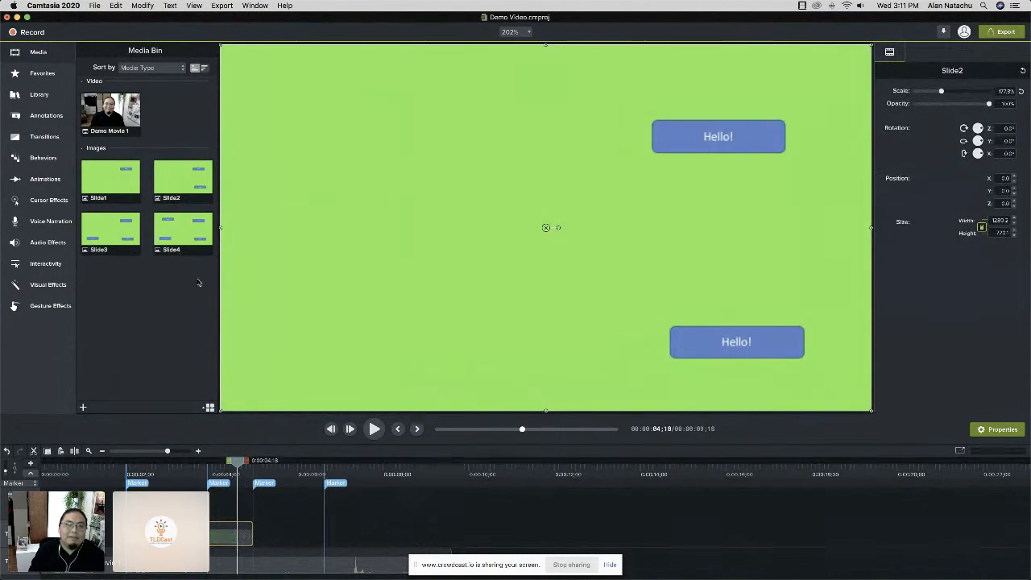
Place Slide3 between the third and fourth markers and set its scale to 177.8%.
{"action": "left_click_drag", "start_coordinate": [118, 227], "coordinate": [259, 534]}
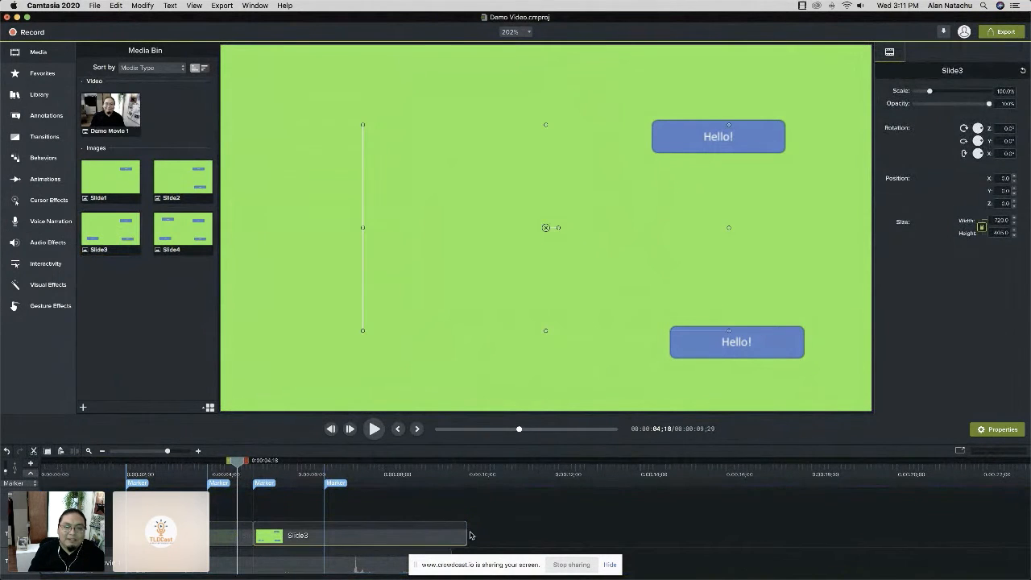
{"action": "left_click_drag", "start_coordinate": [463, 531], "coordinate": [313, 526]}
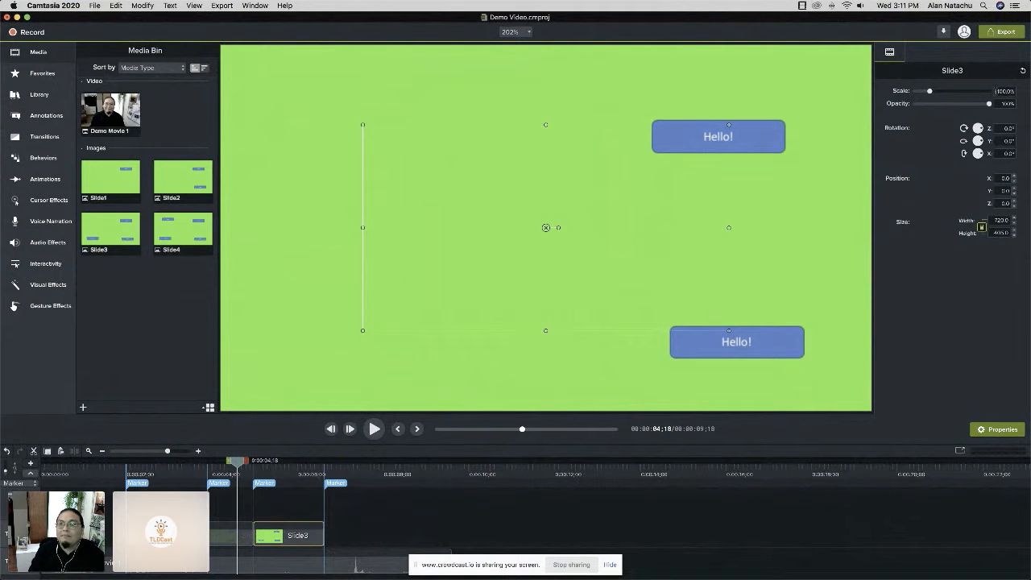
{"action": "double_click", "coordinate": [1003, 91]}
{"action": "type", "text": "177.8"}
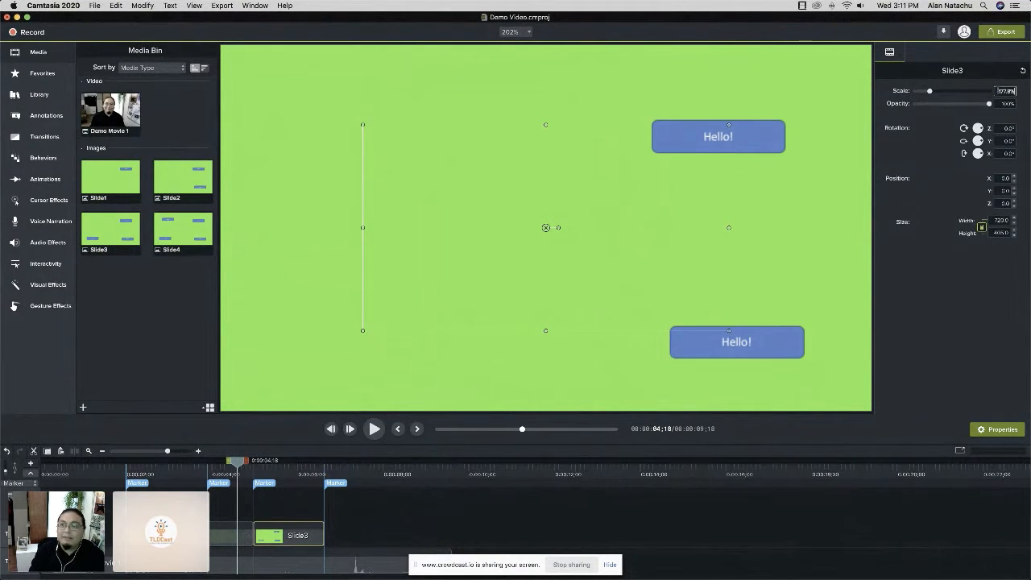
{"action": "key", "text": "Return"}
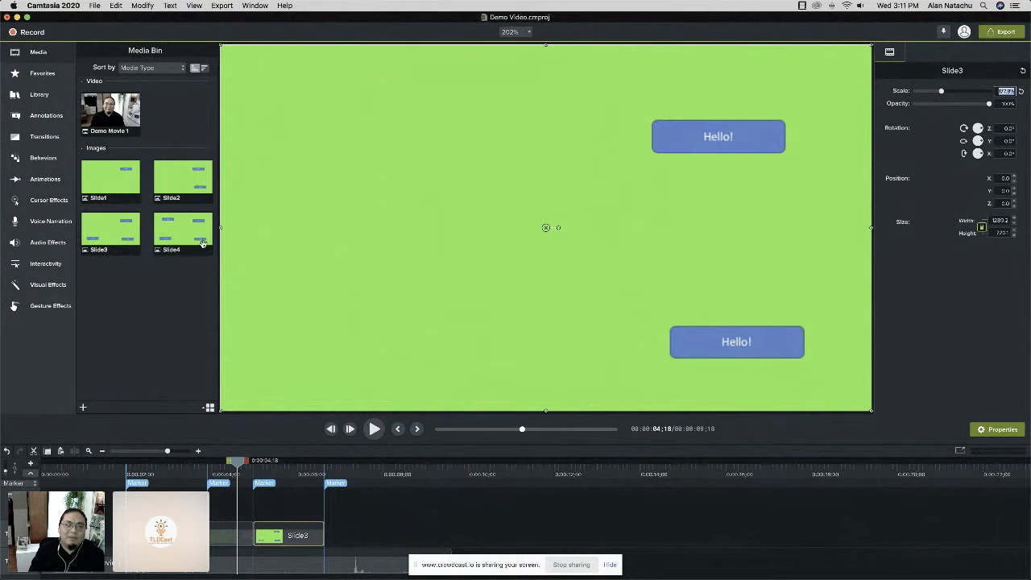
Place Slide4 on the slide track starting at the fourth marker and show it on the canvas.
{"action": "left_click_drag", "start_coordinate": [202, 243], "coordinate": [334, 530]}
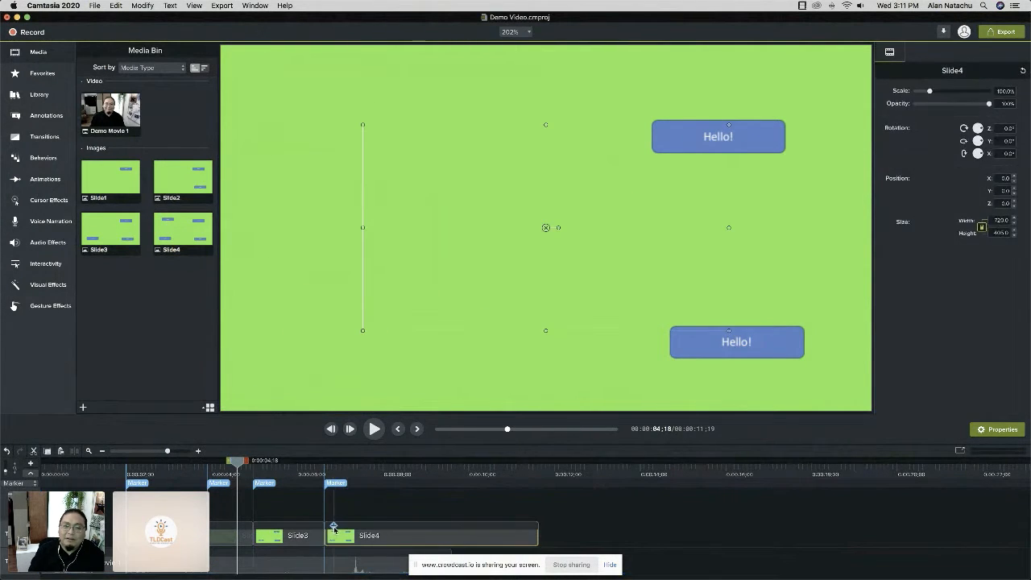
{"action": "left_click", "coordinate": [344, 473]}
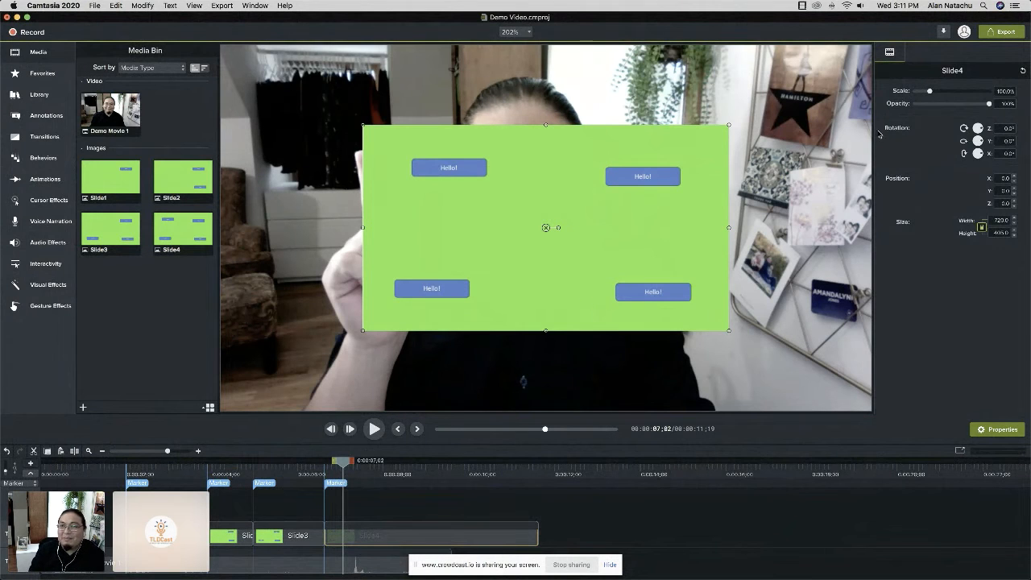
Try to set Slide4's scale to 177.8%.
{"action": "left_click", "coordinate": [1006, 91]}
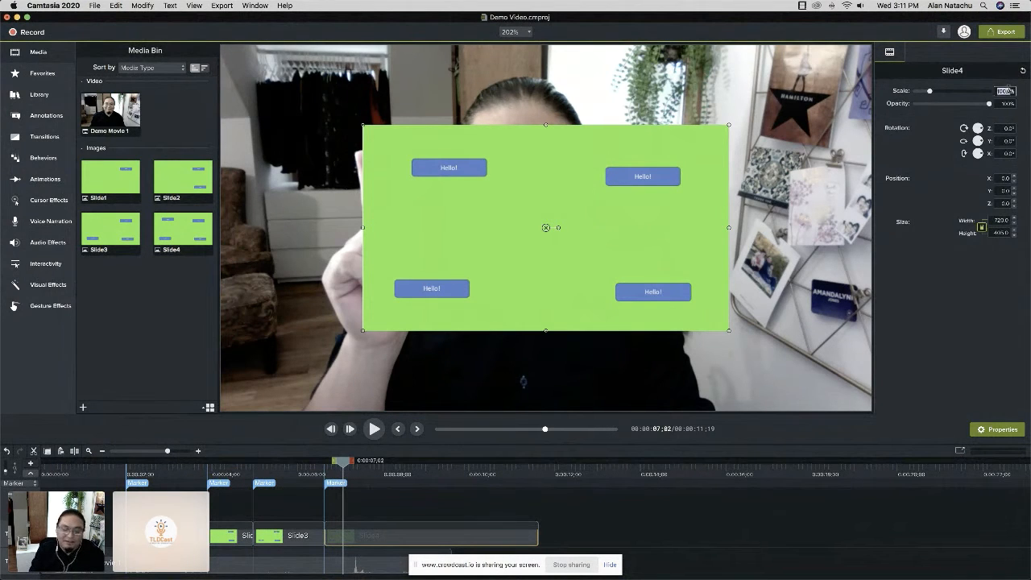
{"action": "type", "text": "177.85"}
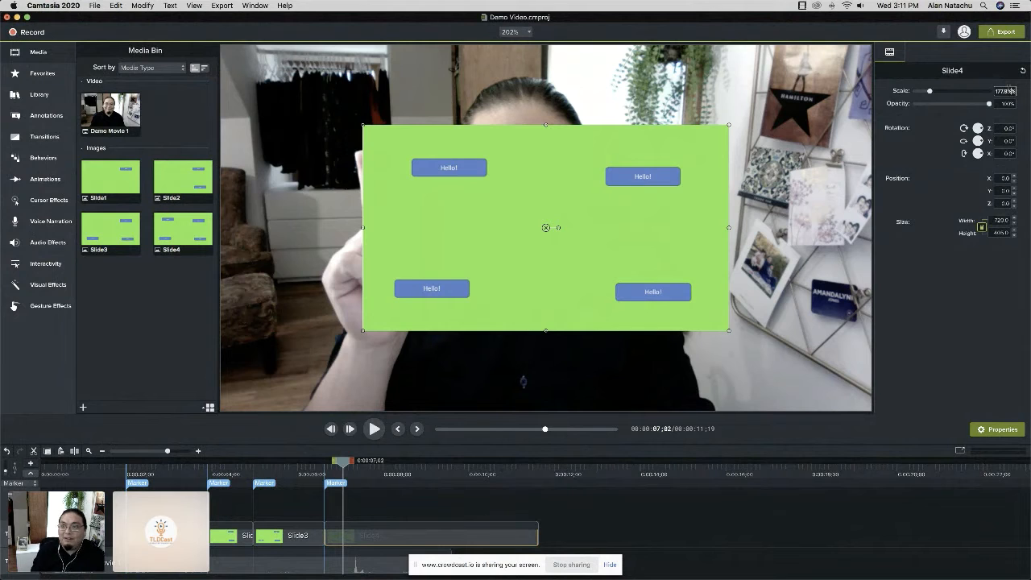
{"action": "key", "text": "Return"}
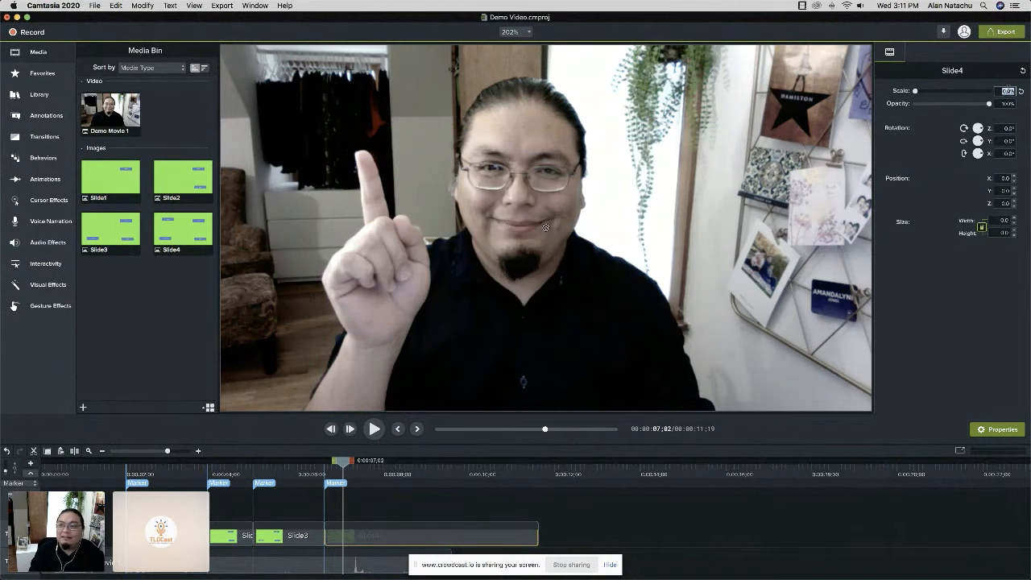
Re-enter Slide4's scale as 177.8% so the slide fills the canvas.
{"action": "left_click", "coordinate": [1007, 90]}
{"action": "type", "text": "177.85"}
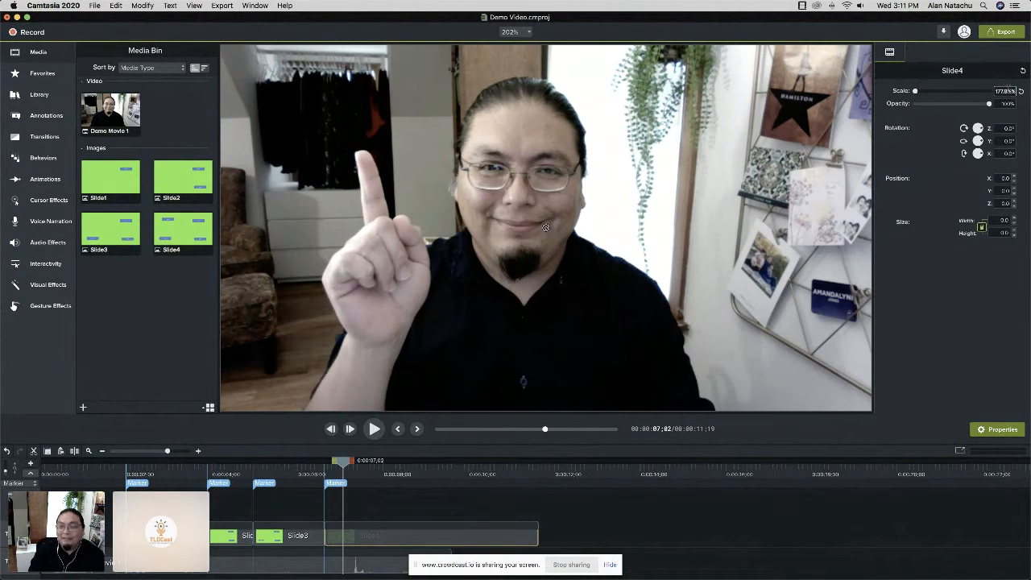
{"action": "key", "text": "super+a"}
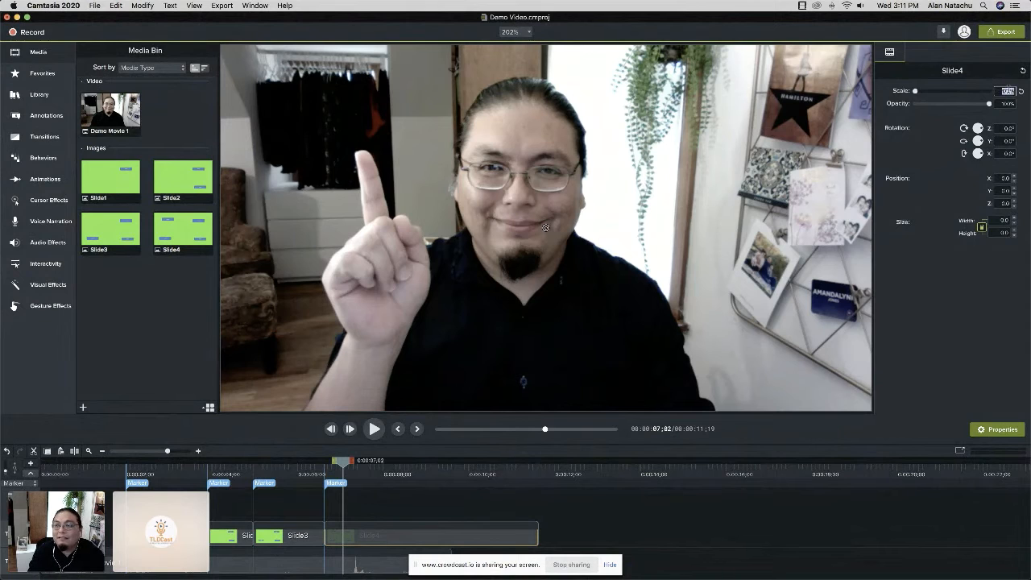
{"action": "key", "text": "BackSpace"}
{"action": "type", "text": "177.85"}
{"action": "key", "text": "Return"}
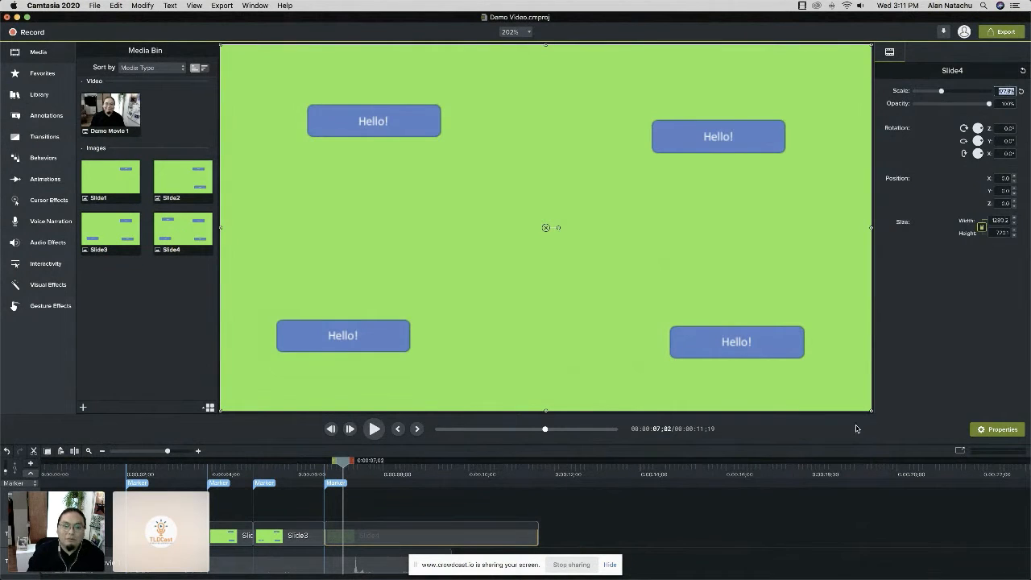
Trim the end of Slide4 on the timeline to match the end of the webcam video.
{"action": "left_click_drag", "start_coordinate": [536, 535], "coordinate": [447, 530]}
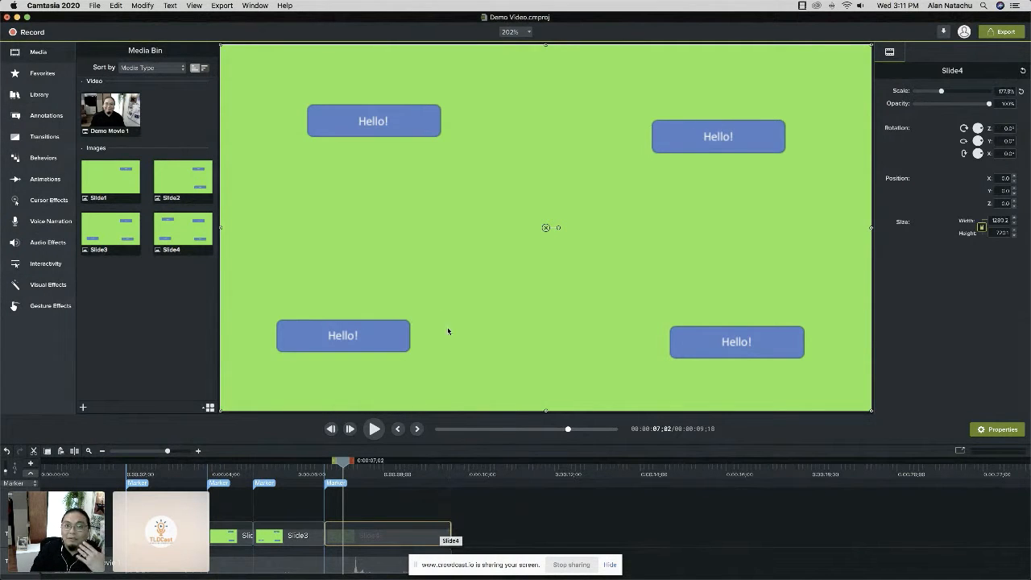
Apply the Remove a Color visual effect to Slide1 to key out its green background over the webcam video.
{"action": "left_click", "coordinate": [178, 475]}
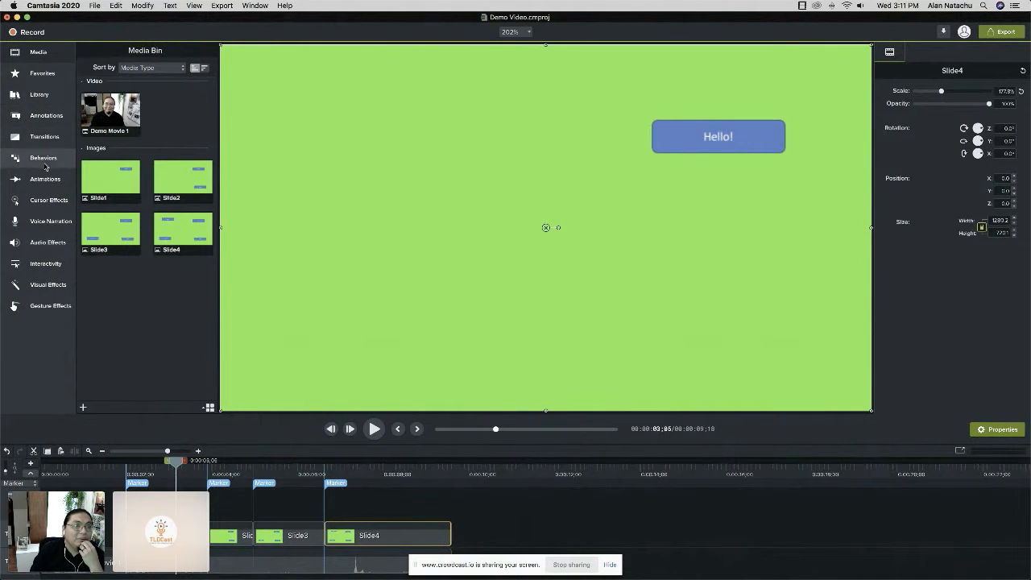
{"action": "left_click", "coordinate": [49, 286]}
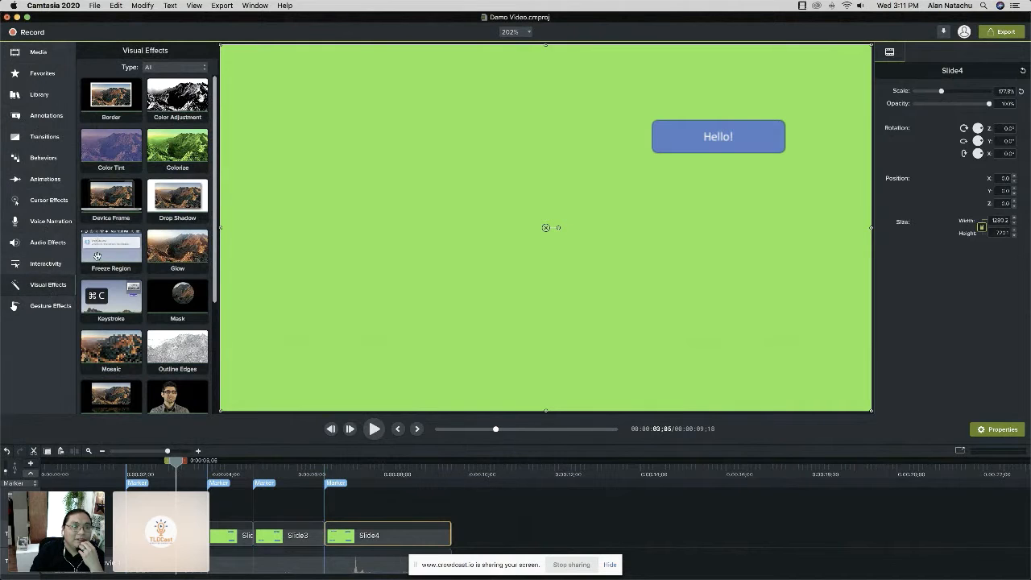
{"action": "scroll", "coordinate": [129, 282], "scroll_direction": "down", "scroll_amount": 3}
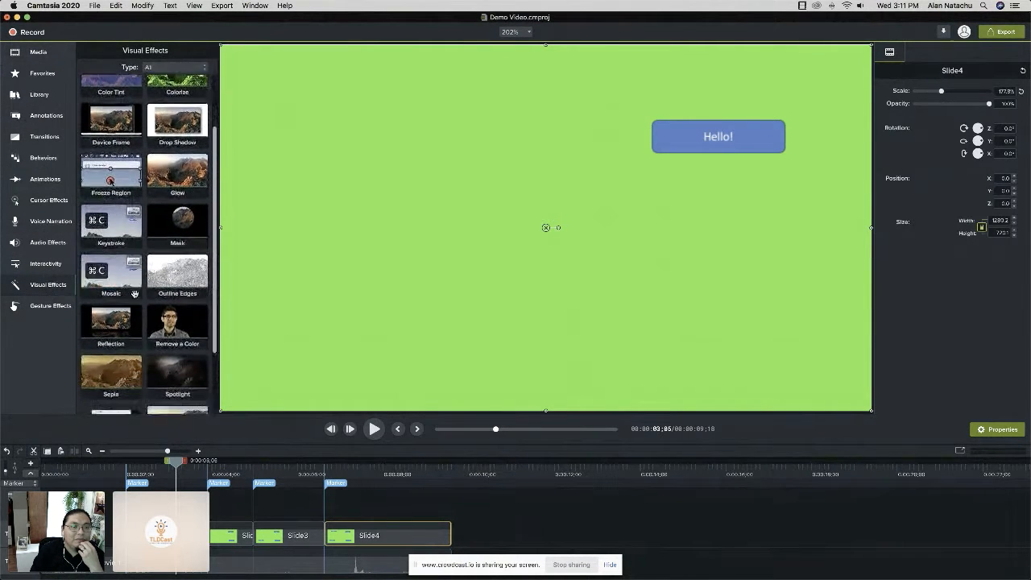
{"action": "left_click_drag", "start_coordinate": [162, 307], "coordinate": [172, 532]}
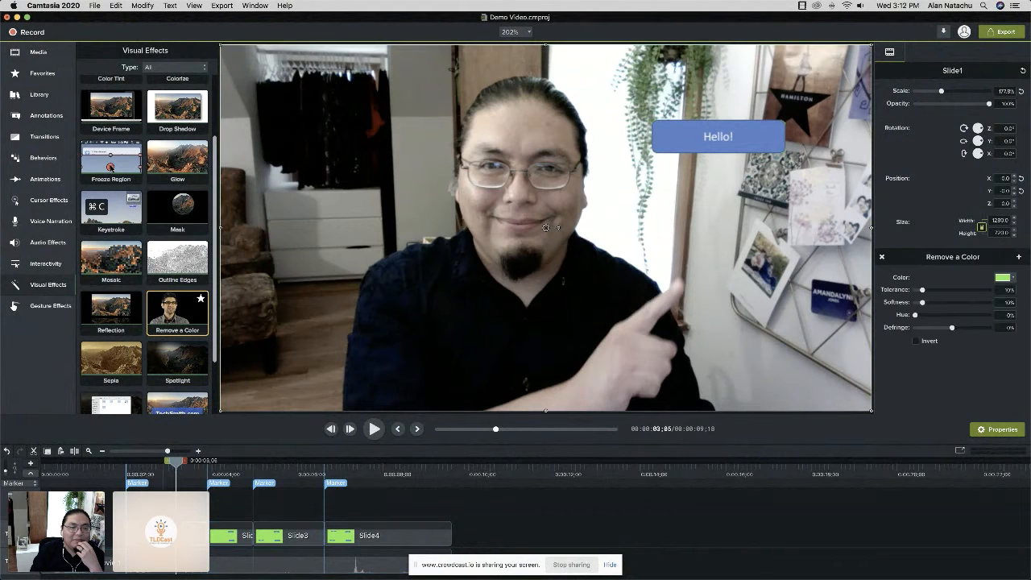
Apply the Remove a Color visual effect to Slide2, Slide3 and Slide4 as well.
{"action": "left_click", "coordinate": [168, 479]}
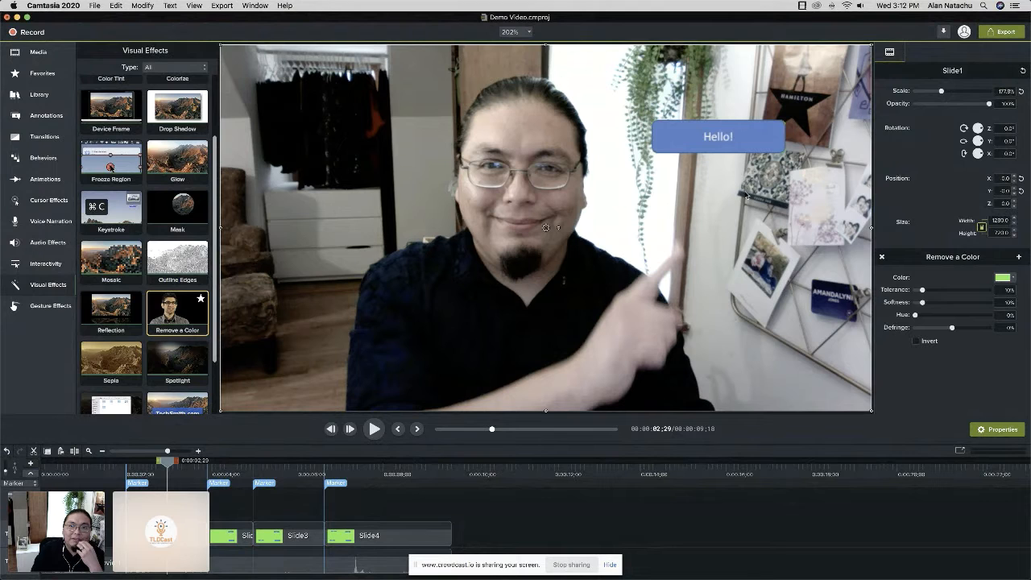
{"action": "left_click_drag", "start_coordinate": [173, 314], "coordinate": [232, 542]}
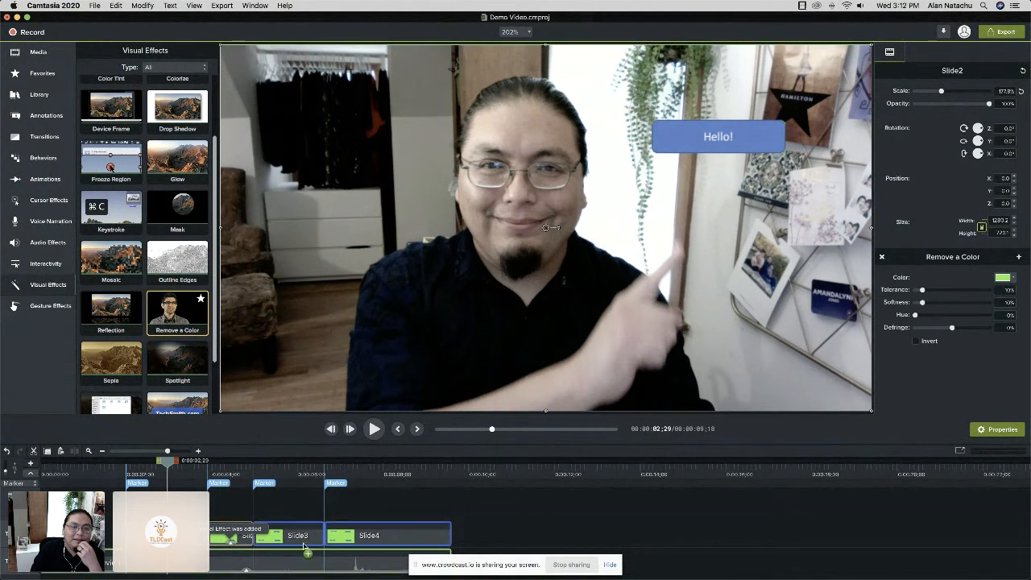
{"action": "left_click_drag", "start_coordinate": [302, 540], "coordinate": [301, 540]}
{"action": "left_click_drag", "start_coordinate": [182, 319], "coordinate": [366, 532]}
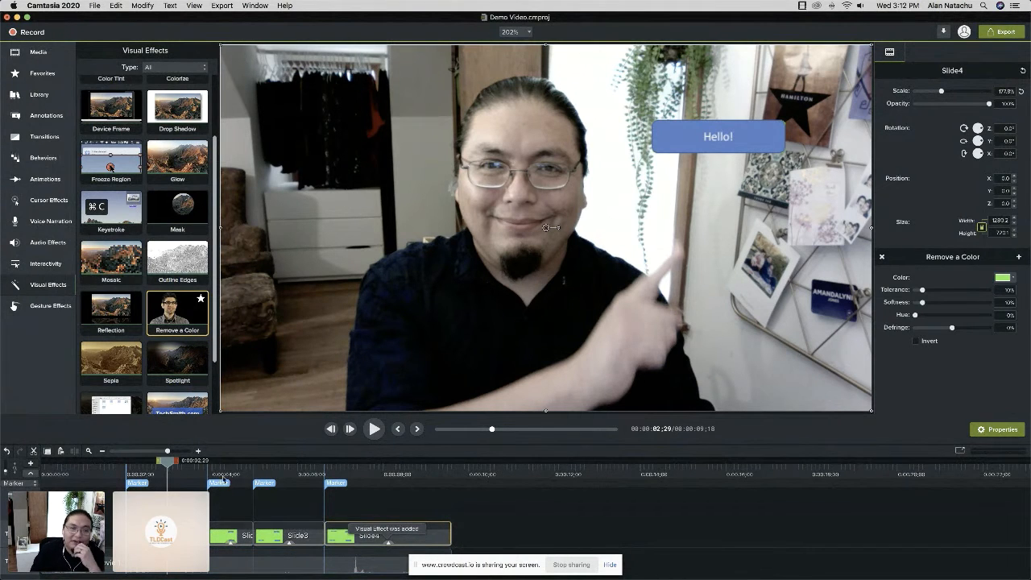
With Slide2 in view, try the eyedropper of Slide4's Remove a Color effect on the lower blue Hello! box.
{"action": "left_click", "coordinate": [225, 469]}
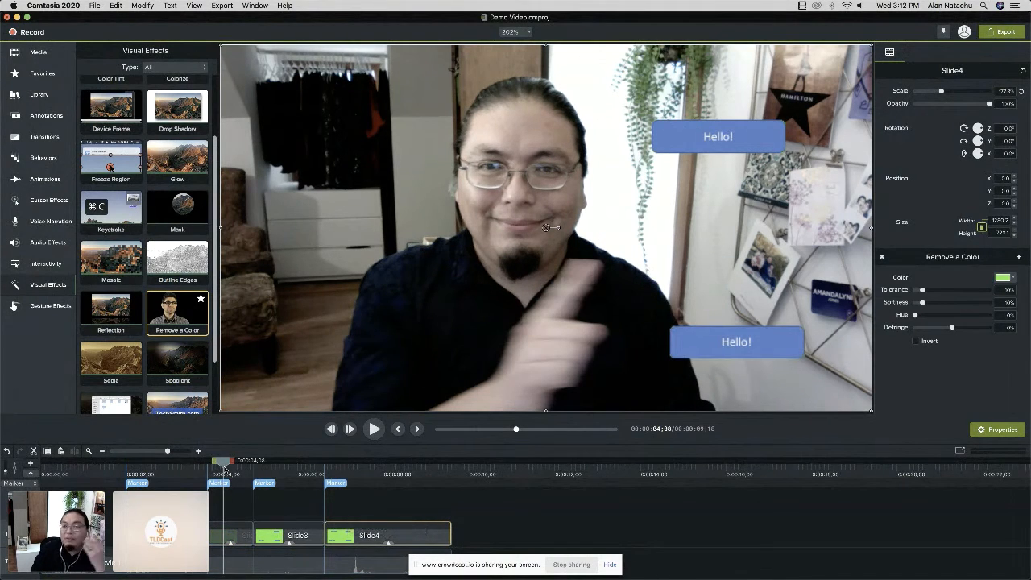
{"action": "left_click", "coordinate": [1011, 279]}
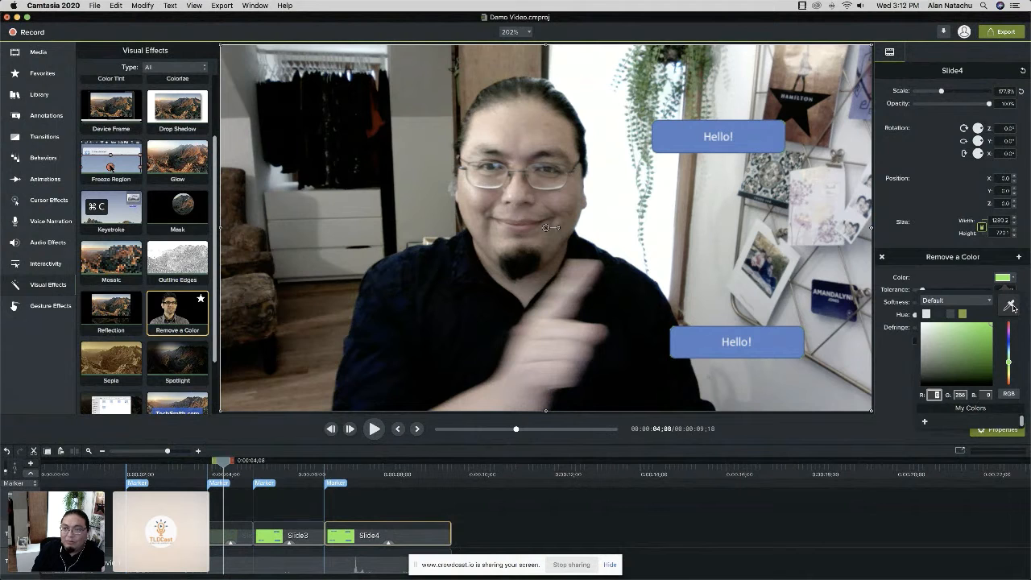
{"action": "left_click", "coordinate": [1012, 306]}
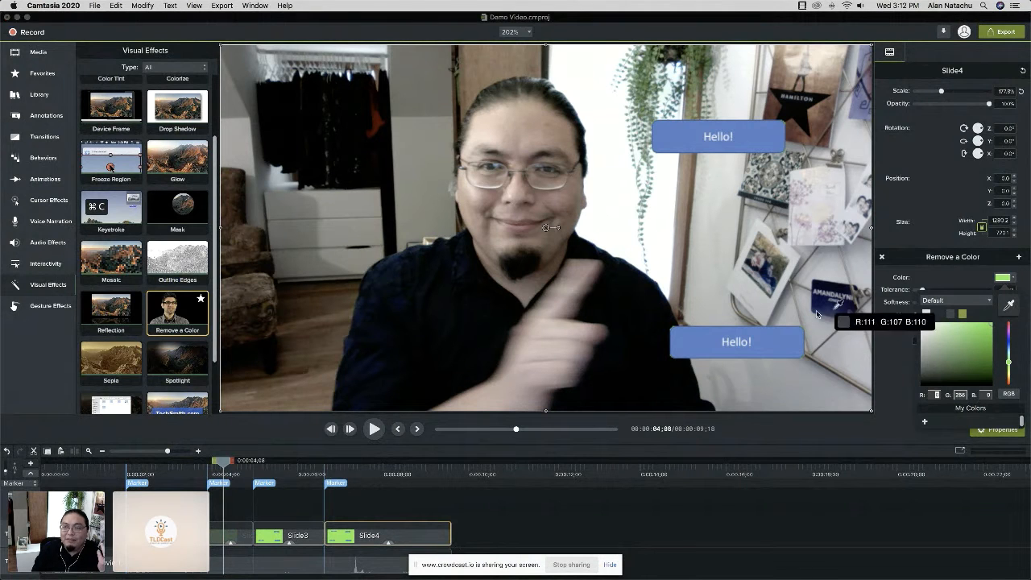
{"action": "left_click", "coordinate": [768, 341]}
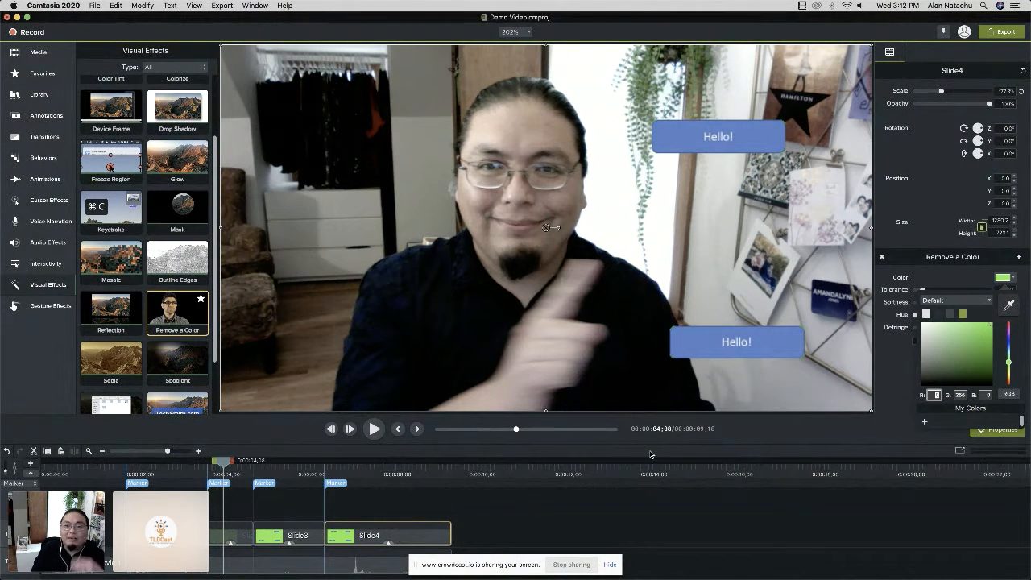
Check the keyed overlays at Slide3 and Slide4, and scrub back through the timeline to Slide1.
{"action": "left_click", "coordinate": [277, 472]}
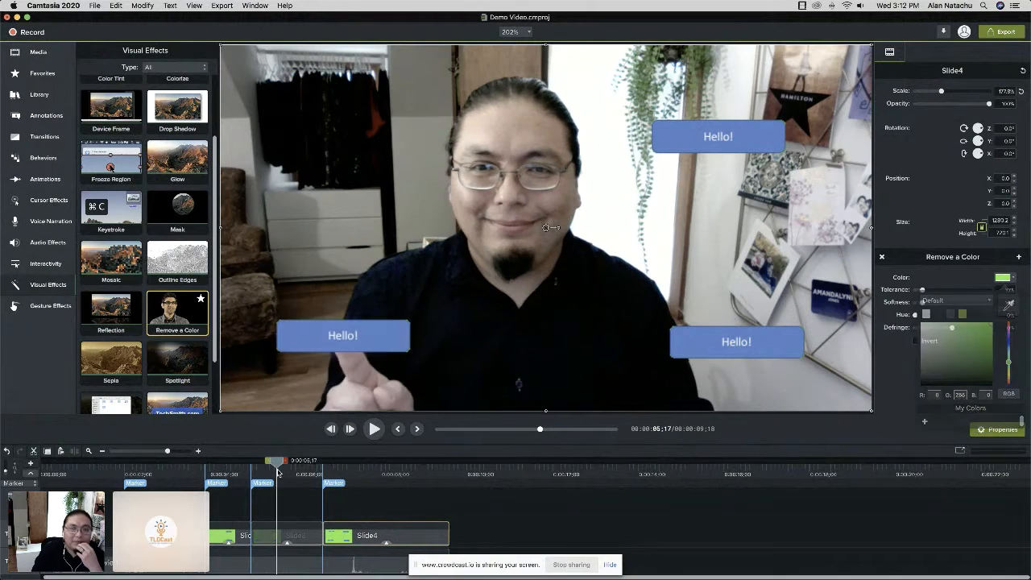
{"action": "left_click", "coordinate": [372, 475]}
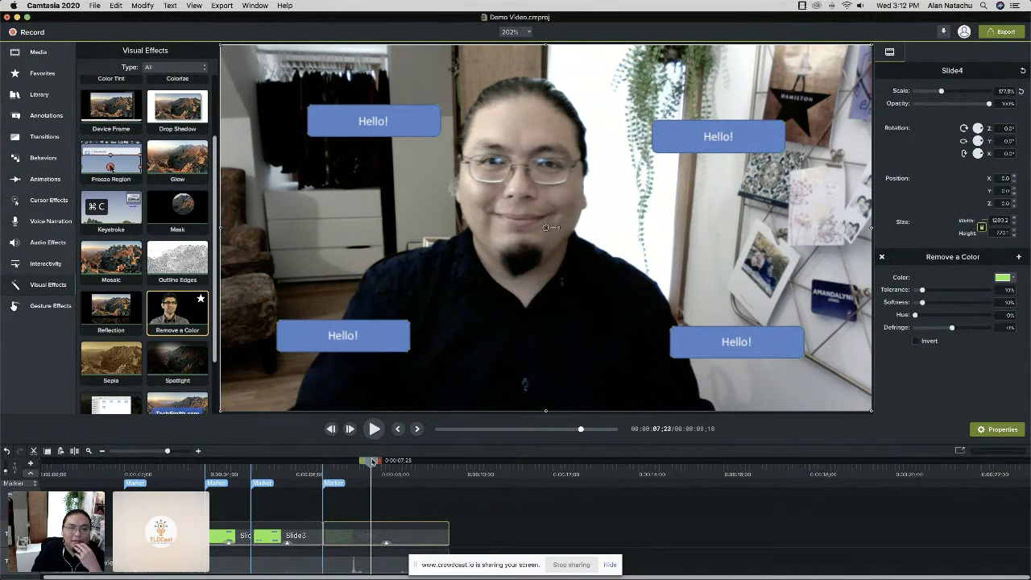
{"action": "left_click_drag", "start_coordinate": [372, 460], "coordinate": [157, 461]}
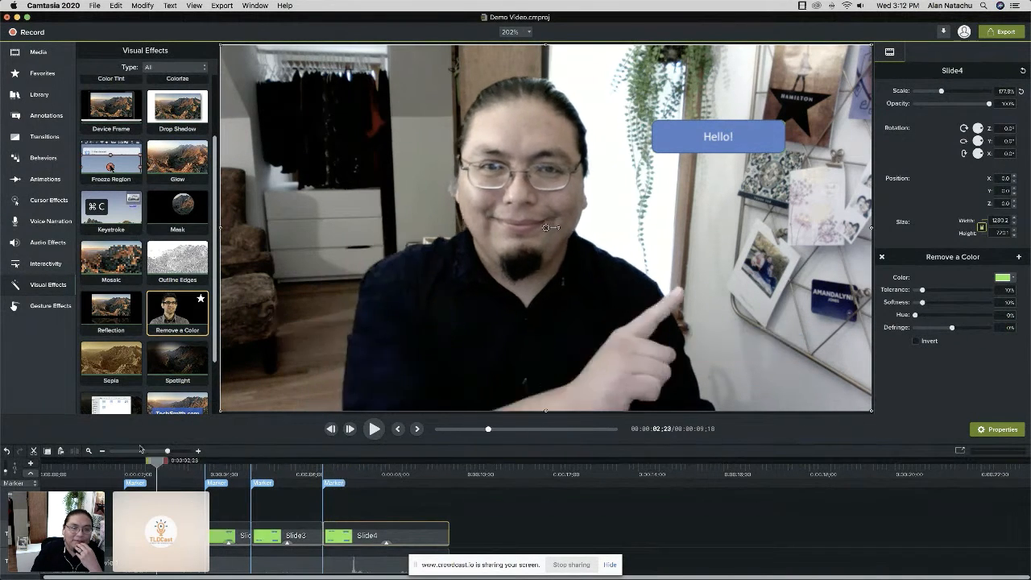
Play the composite from just before the first marker into Slide4 to check the callouts against the gestures.
{"action": "left_click", "coordinate": [109, 461]}
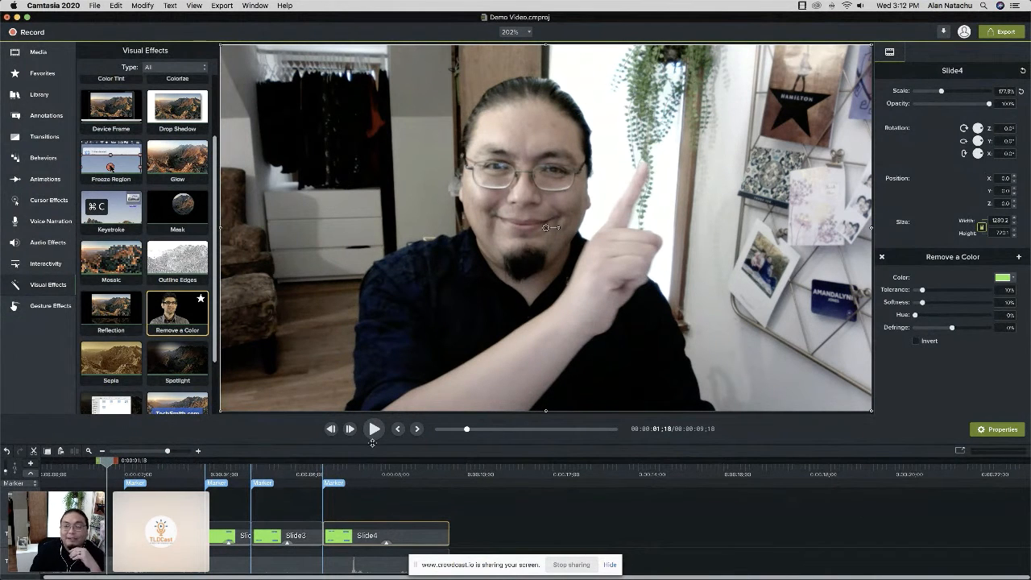
{"action": "left_click", "coordinate": [372, 431]}
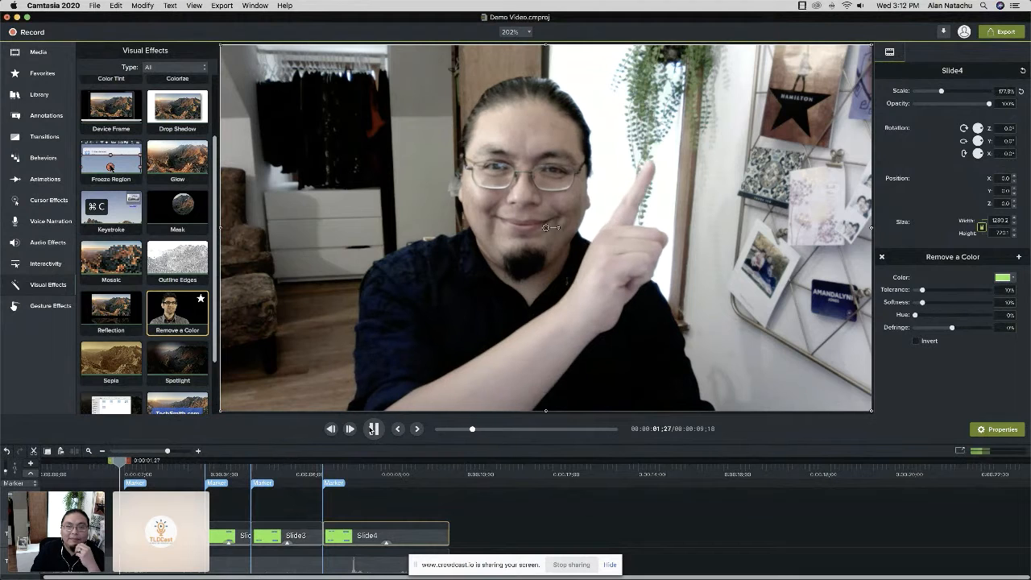
{"action": "left_click", "coordinate": [374, 429]}
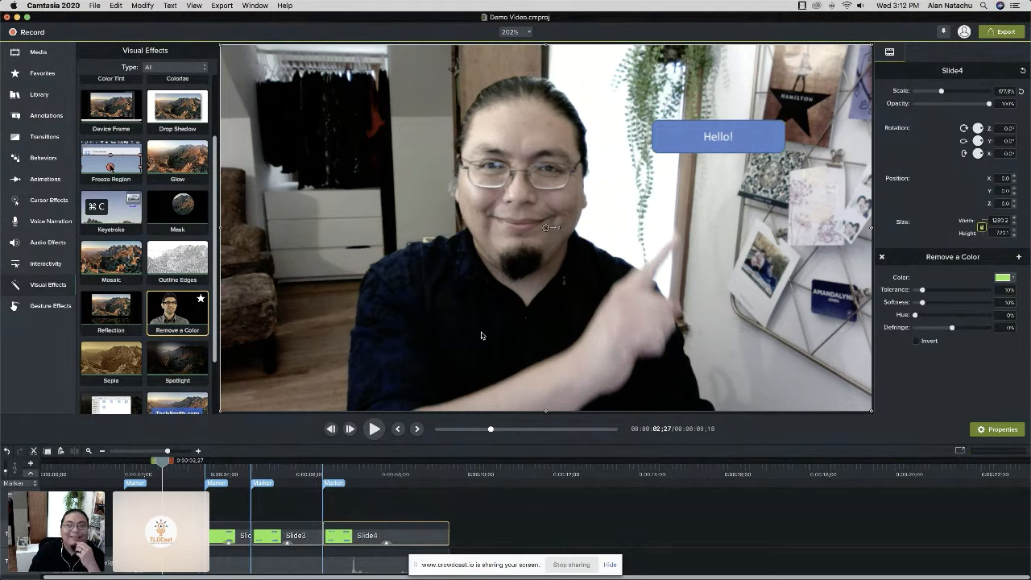
{"action": "left_click", "coordinate": [373, 429]}
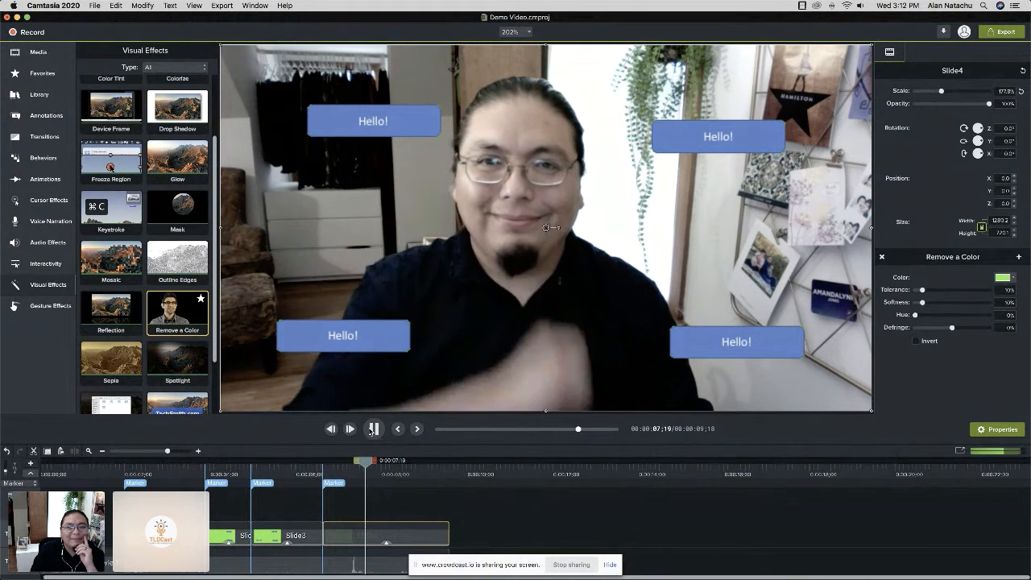
{"action": "left_click", "coordinate": [373, 430]}
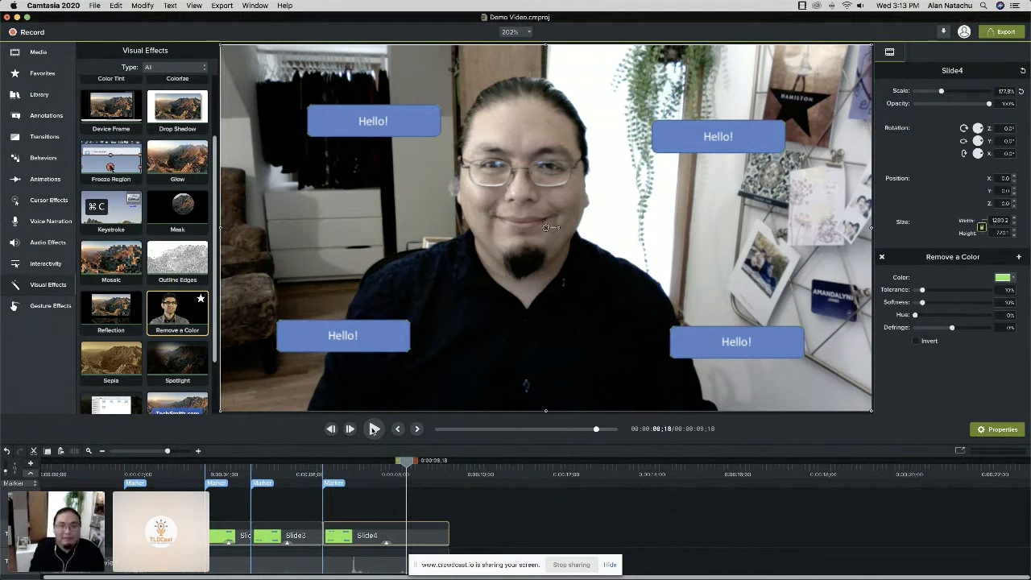
Switch from Camtasia to Chrome.
{"action": "key", "text": "super+Tab"}
{"action": "key", "text": "super+Tab"}
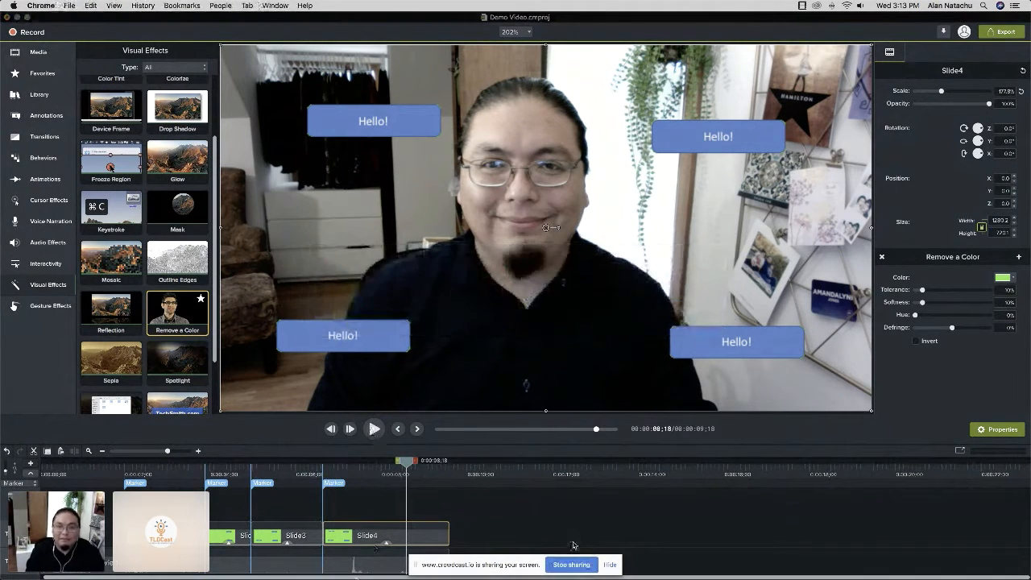
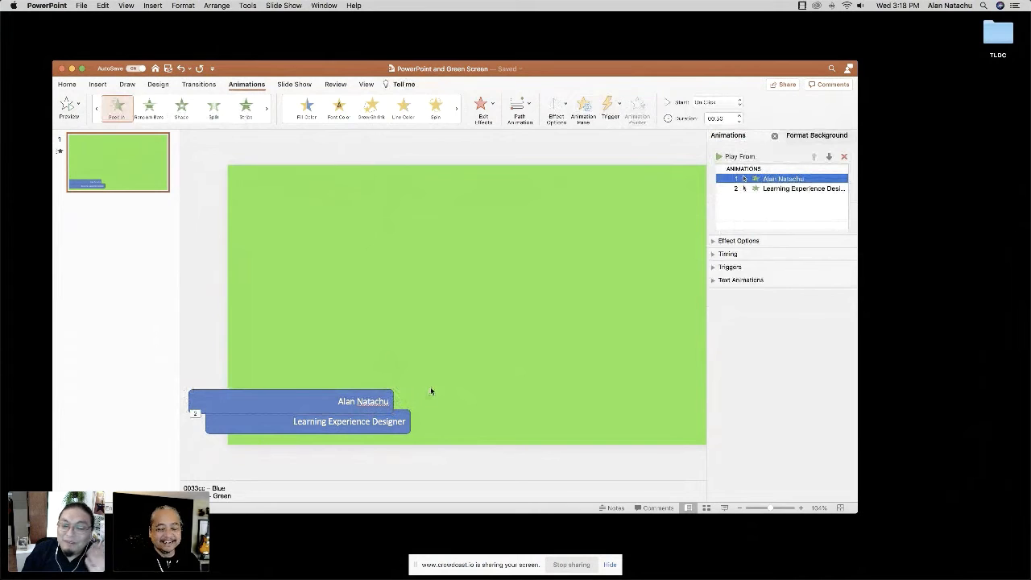
Set the slide's background to a solid black fill.
{"action": "right_click", "coordinate": [142, 158]}
{"action": "left_click", "coordinate": [187, 250]}
{"action": "left_click", "coordinate": [838, 251]}
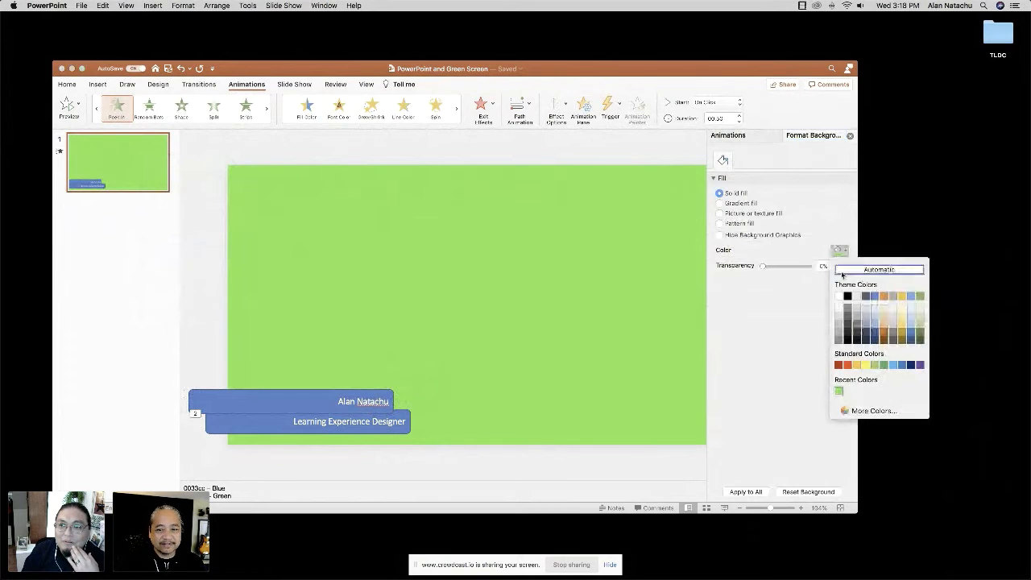
{"action": "left_click", "coordinate": [847, 296]}
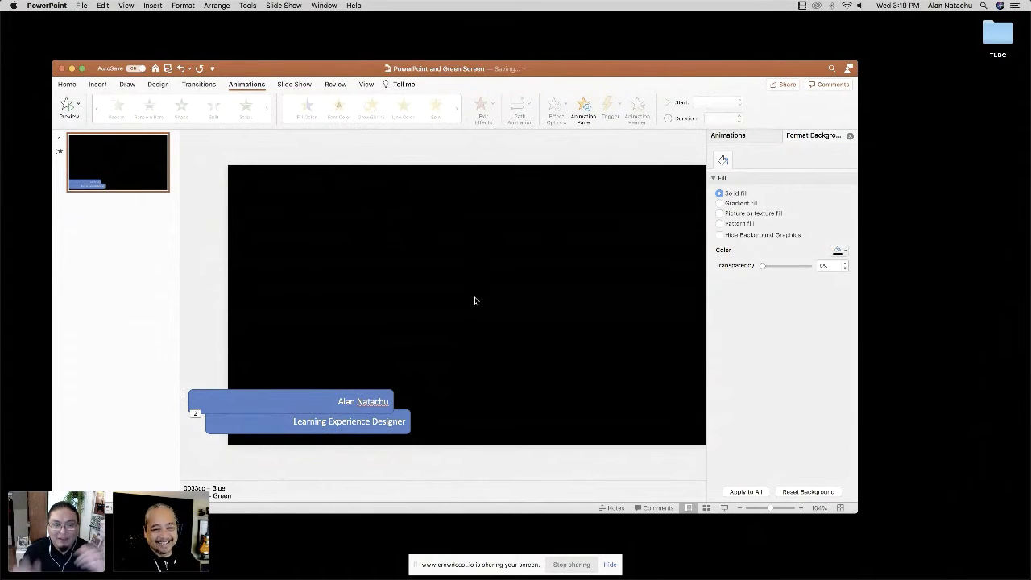
Set the upper name callout's animation to start After Previous with a duration of 1 second and a delay of 0.5 seconds.
{"action": "left_click", "coordinate": [311, 393]}
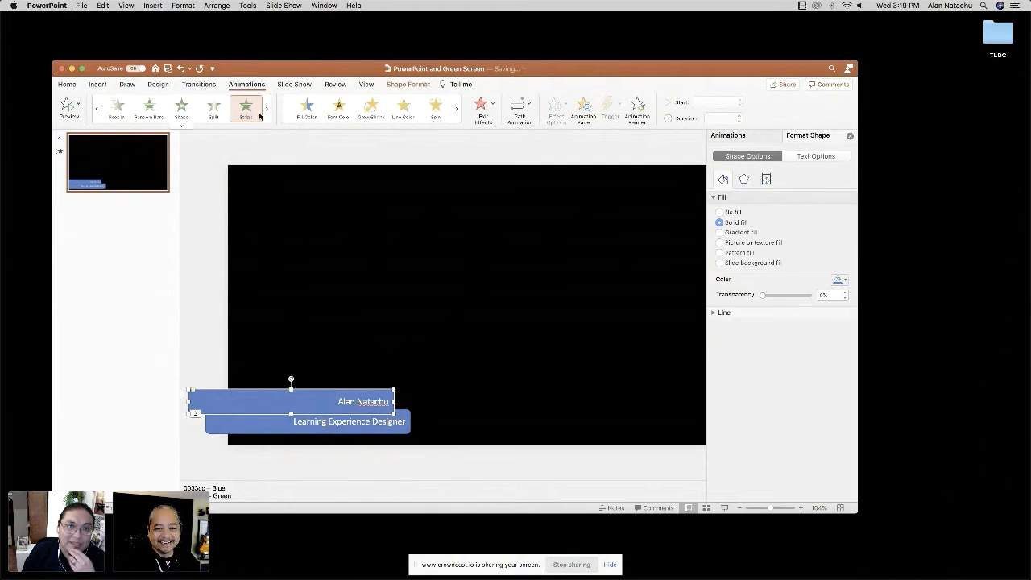
{"action": "left_click", "coordinate": [741, 135]}
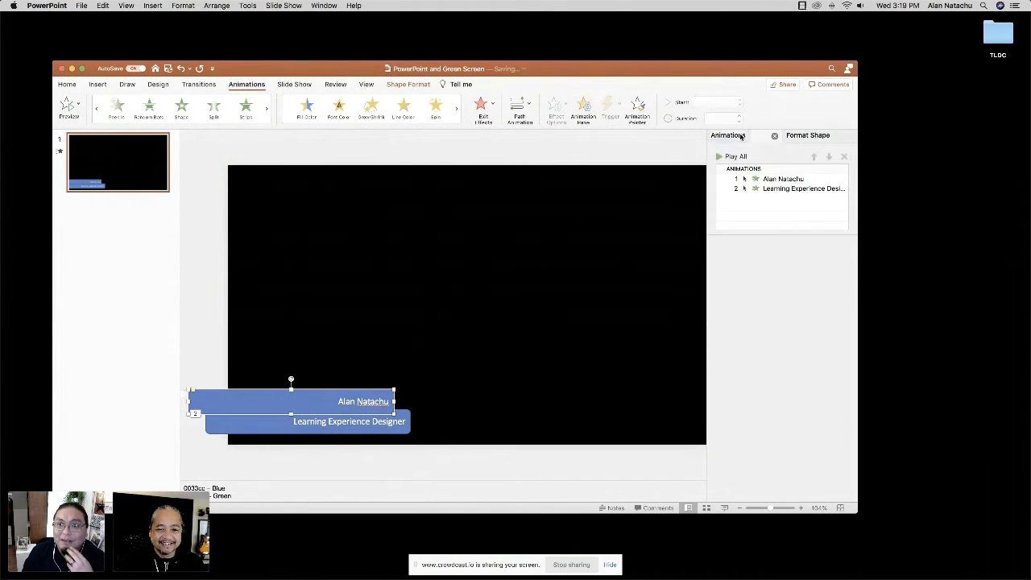
{"action": "left_click", "coordinate": [766, 178]}
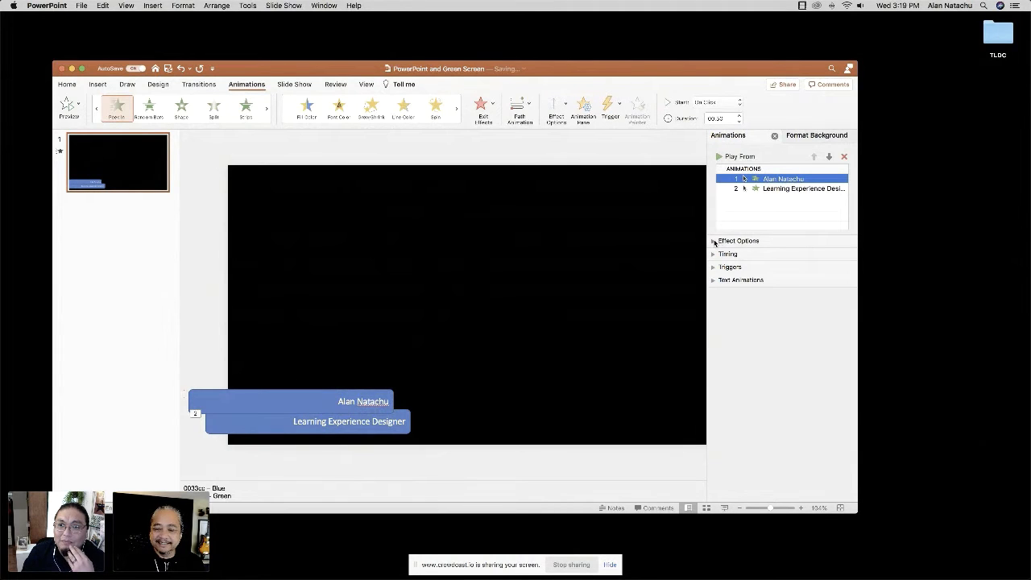
{"action": "left_click", "coordinate": [713, 241]}
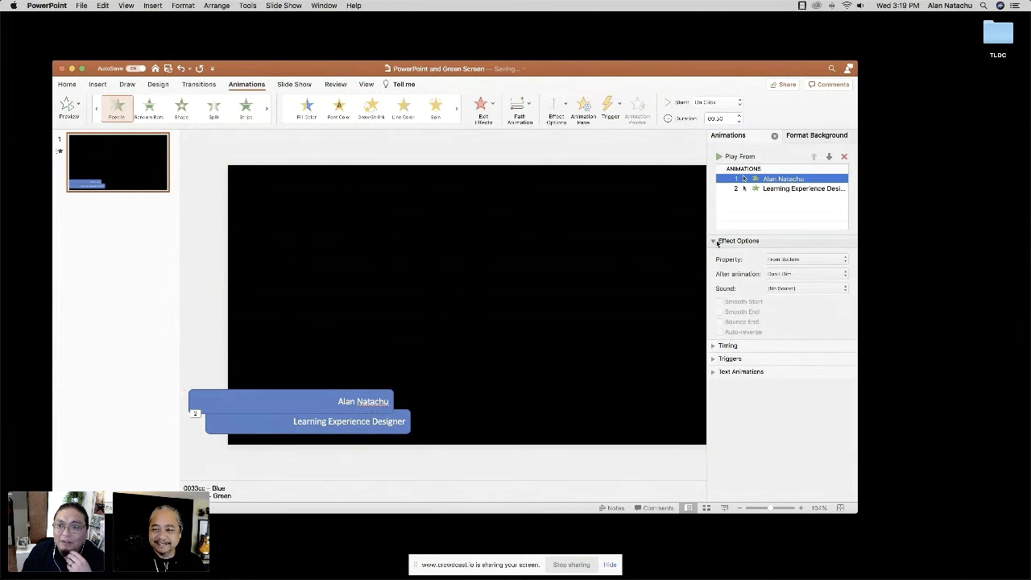
{"action": "left_click", "coordinate": [713, 345]}
{"action": "left_click", "coordinate": [786, 363]}
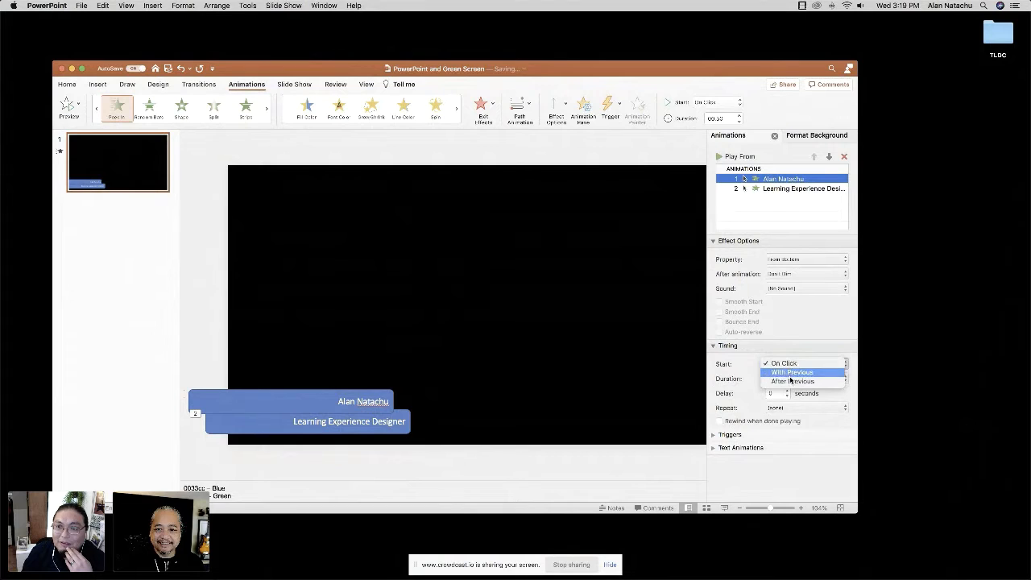
{"action": "left_click", "coordinate": [792, 381]}
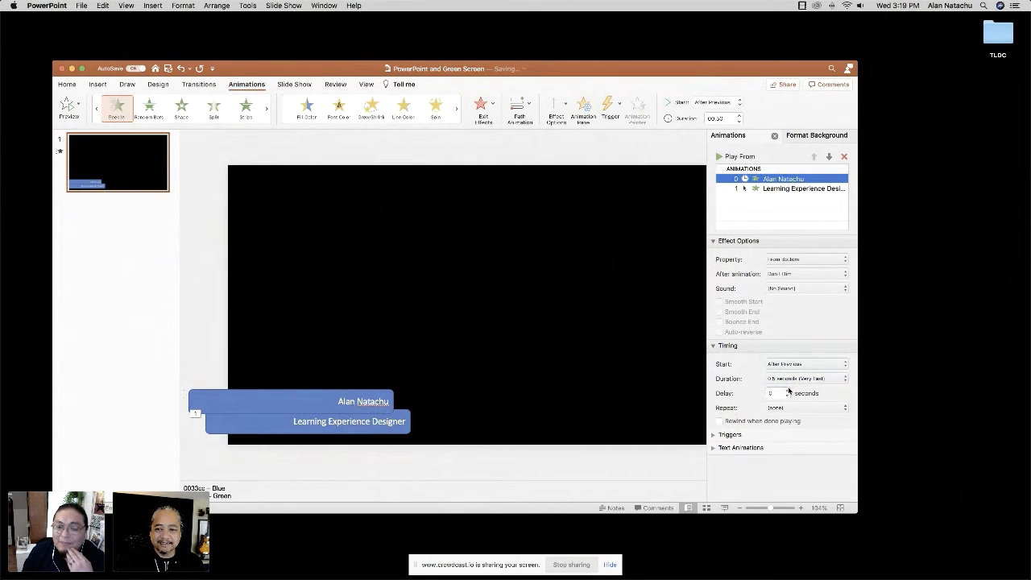
{"action": "left_click", "coordinate": [794, 379]}
{"action": "left_click", "coordinate": [795, 369]}
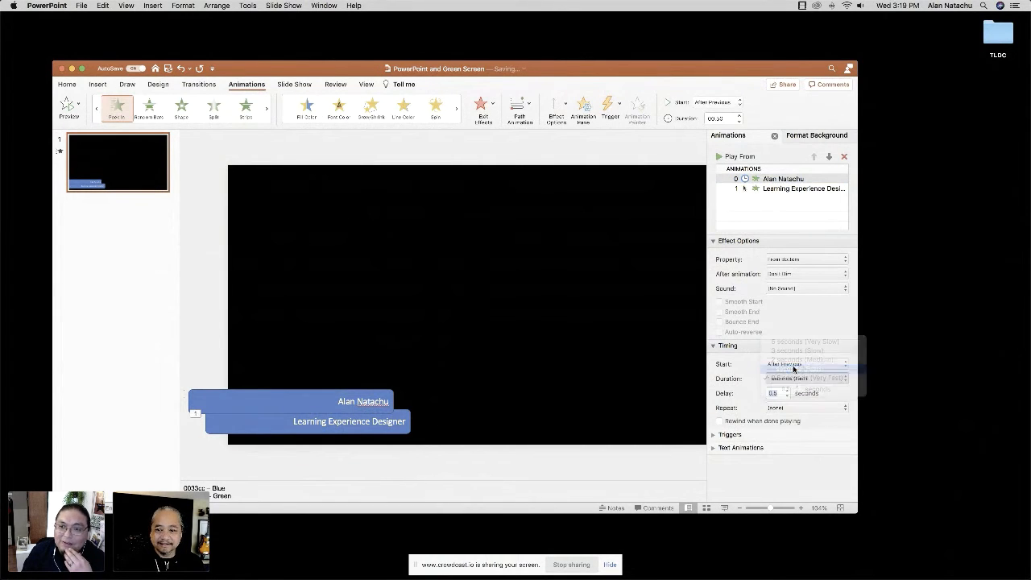
Set the Learning Experience Designer callout's animation to start After Previous, and preview both animations in the slide show.
{"action": "left_click", "coordinate": [395, 435]}
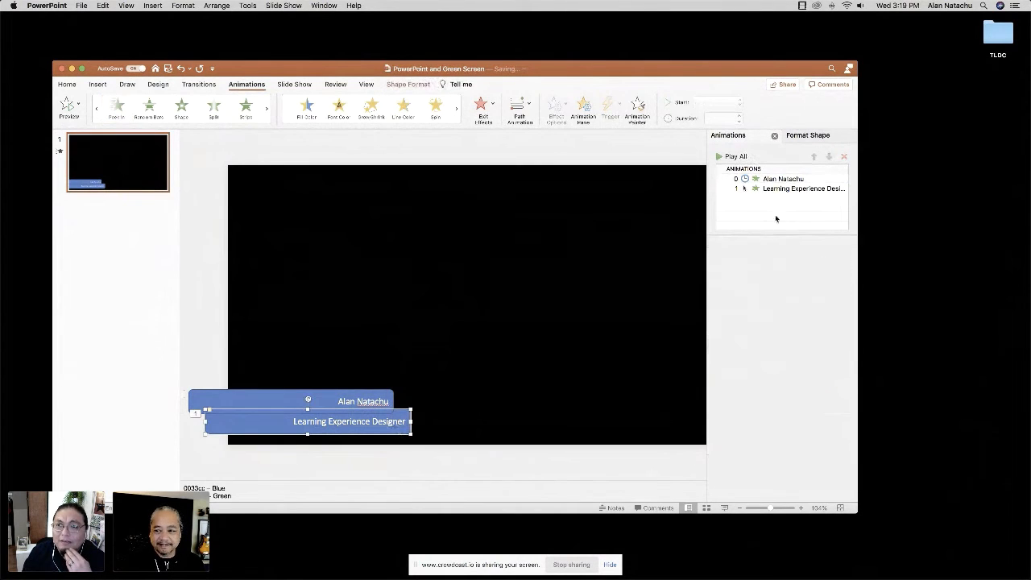
{"action": "left_click", "coordinate": [755, 189]}
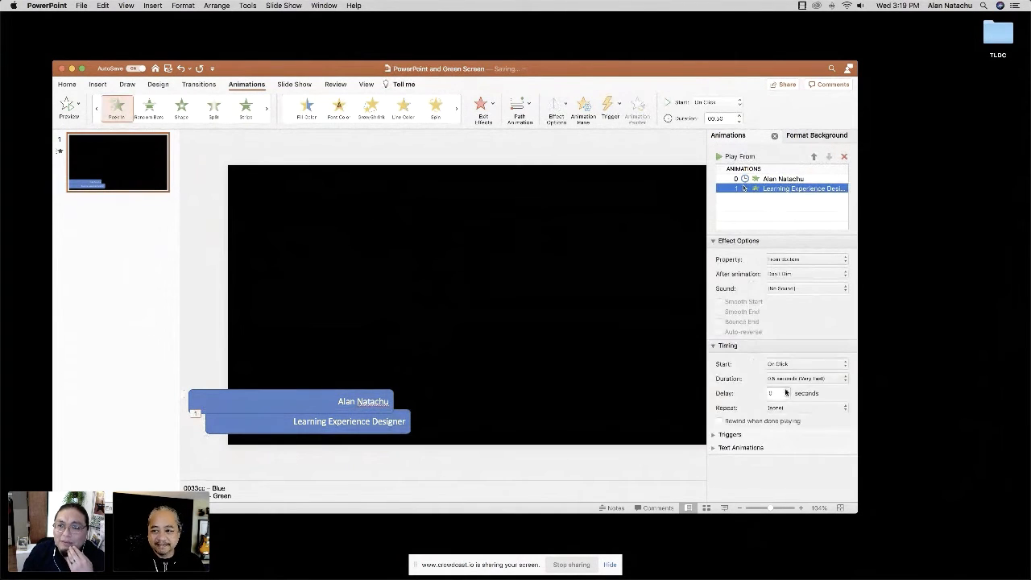
{"action": "left_click", "coordinate": [786, 362]}
{"action": "left_click", "coordinate": [785, 383]}
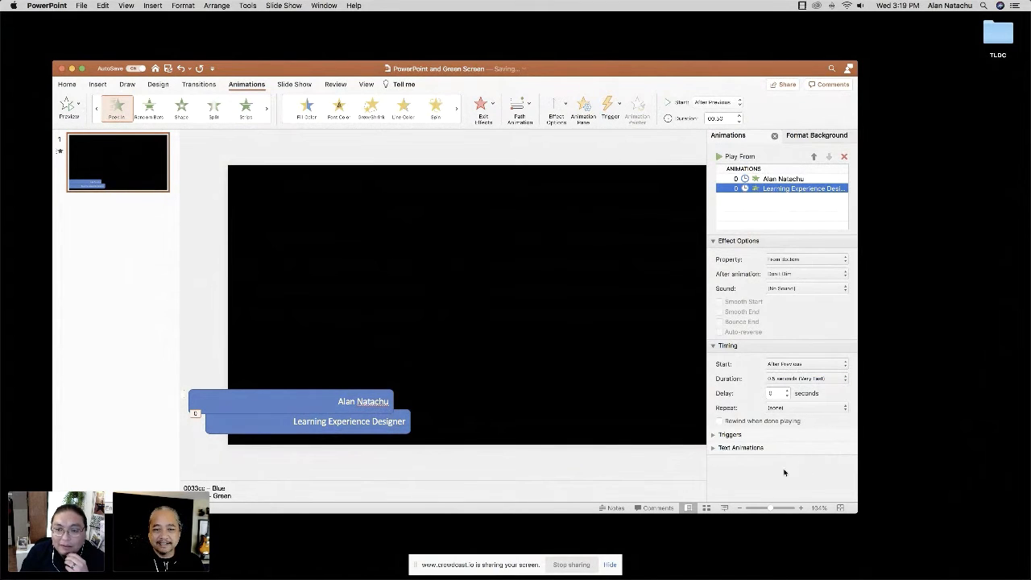
{"action": "left_click", "coordinate": [724, 508]}
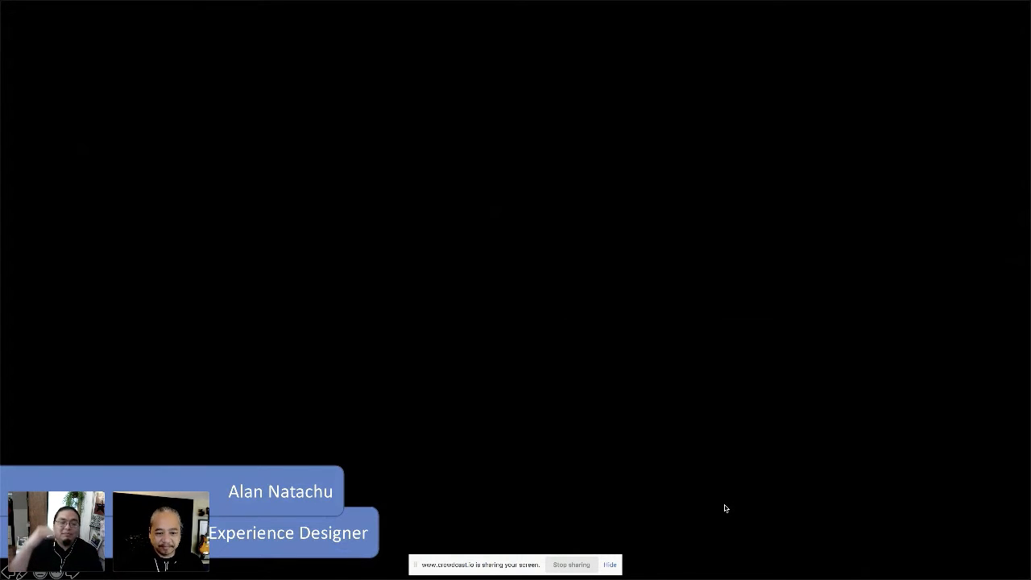
{"action": "key", "text": "Escape"}
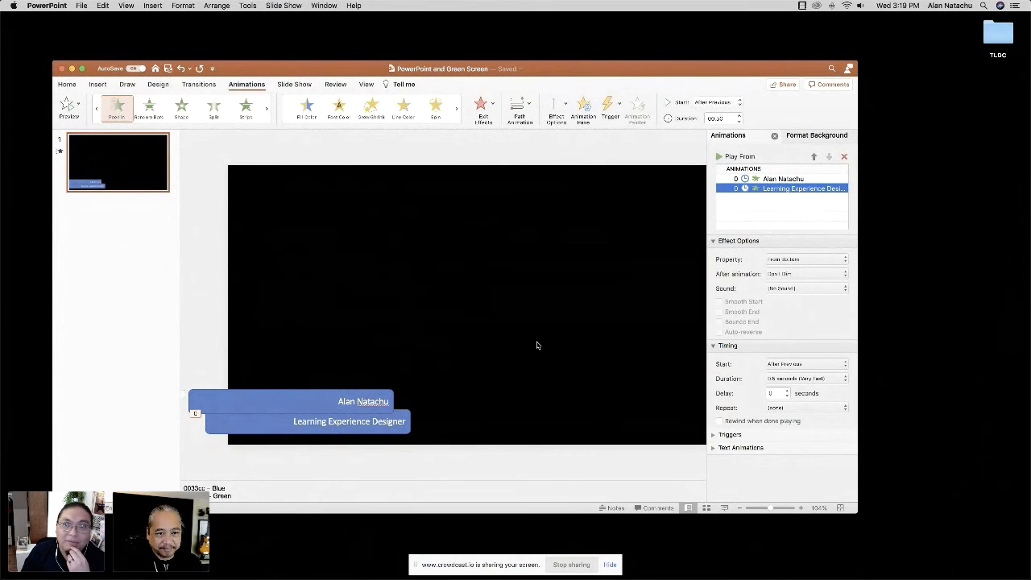
Set the slide's background fill to the recently used light green.
{"action": "left_click", "coordinate": [480, 290]}
{"action": "right_click", "coordinate": [118, 169]}
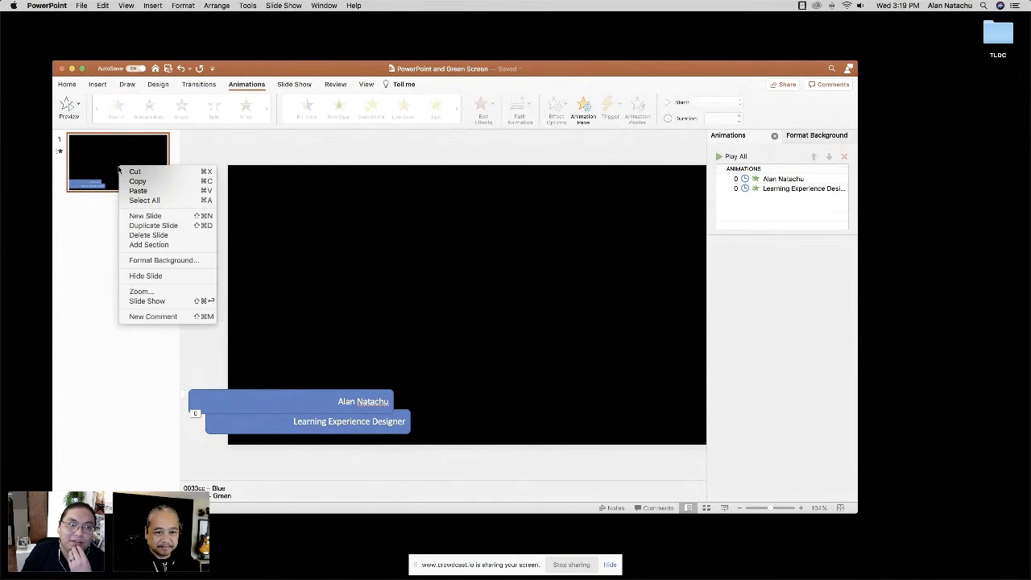
{"action": "left_click", "coordinate": [155, 261]}
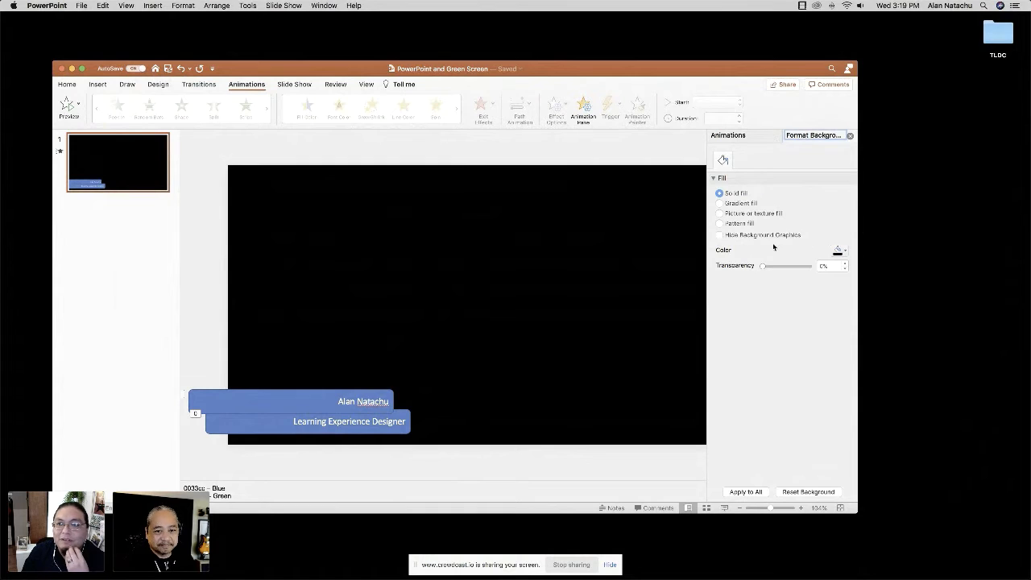
{"action": "left_click", "coordinate": [841, 251]}
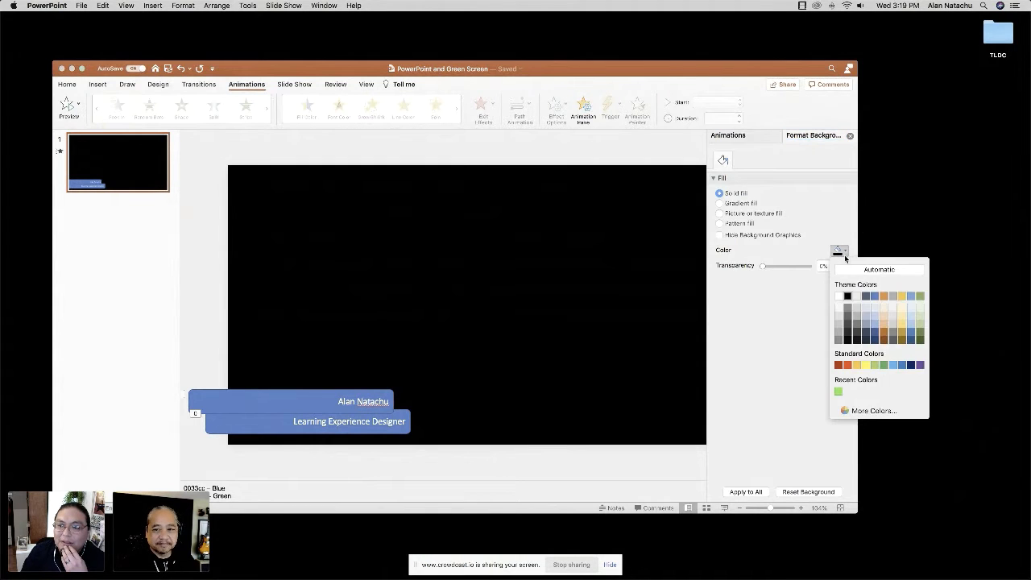
{"action": "left_click", "coordinate": [839, 391]}
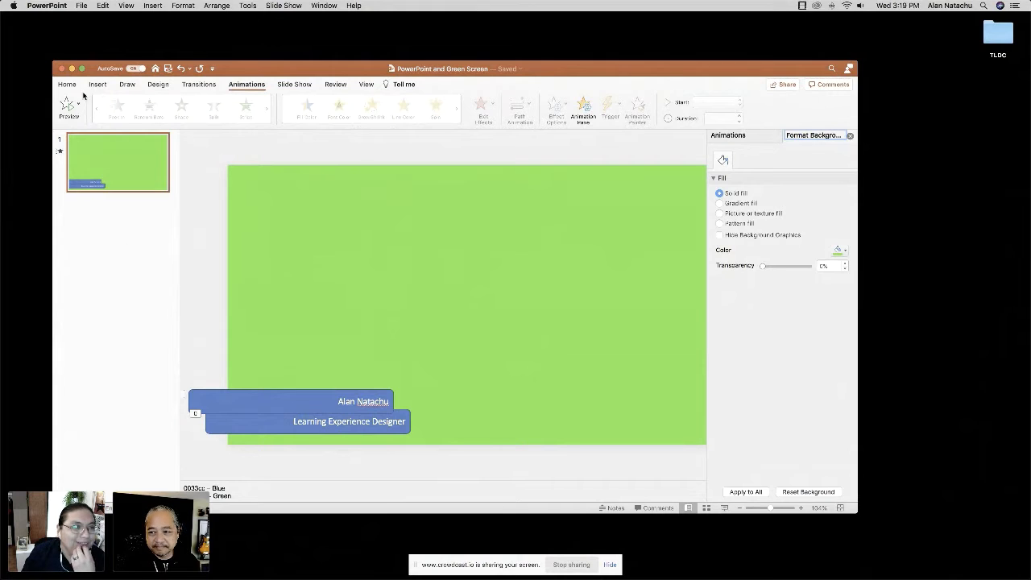
Export the presentation as an MP4 named PowerPoint and Green Screen to the TLDC folder.
{"action": "left_click", "coordinate": [68, 85]}
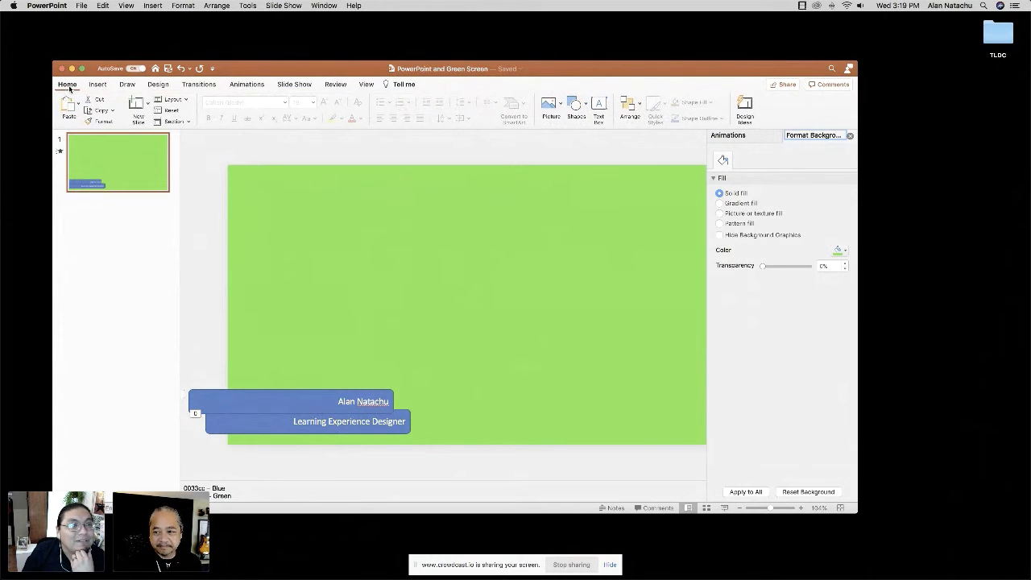
{"action": "left_click", "coordinate": [83, 6]}
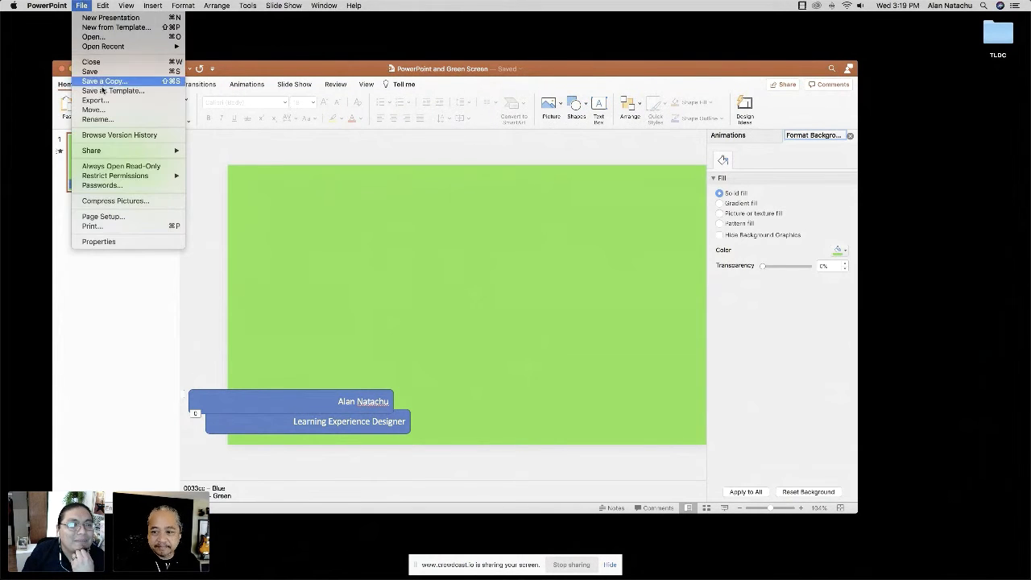
{"action": "left_click", "coordinate": [110, 102]}
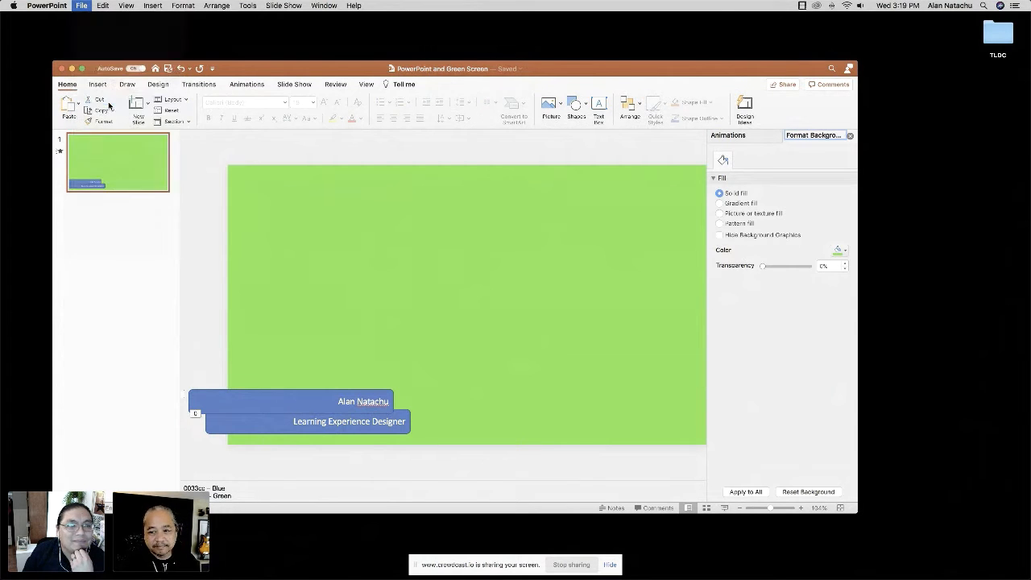
{"action": "left_click", "coordinate": [420, 148]}
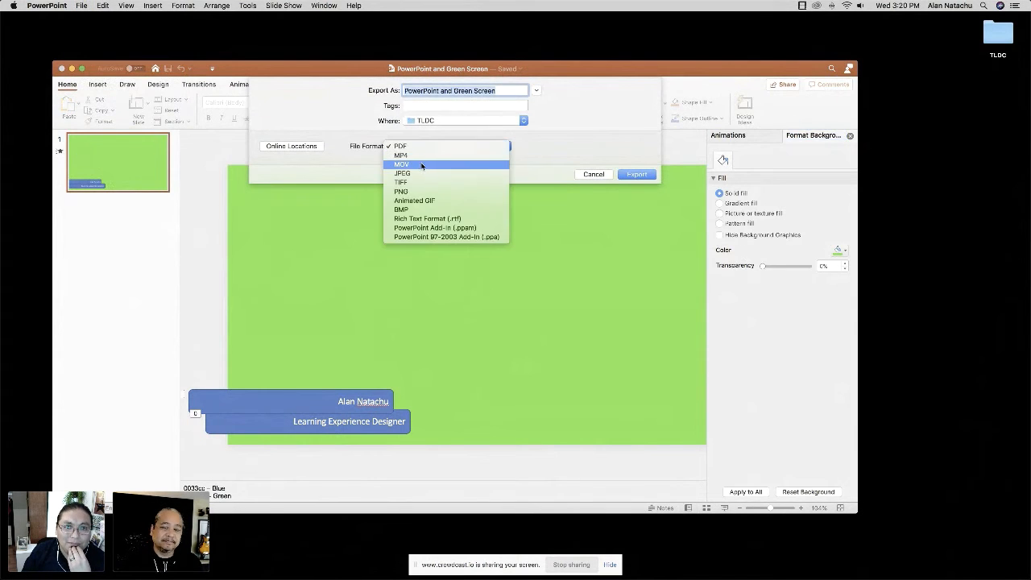
{"action": "left_click", "coordinate": [427, 154]}
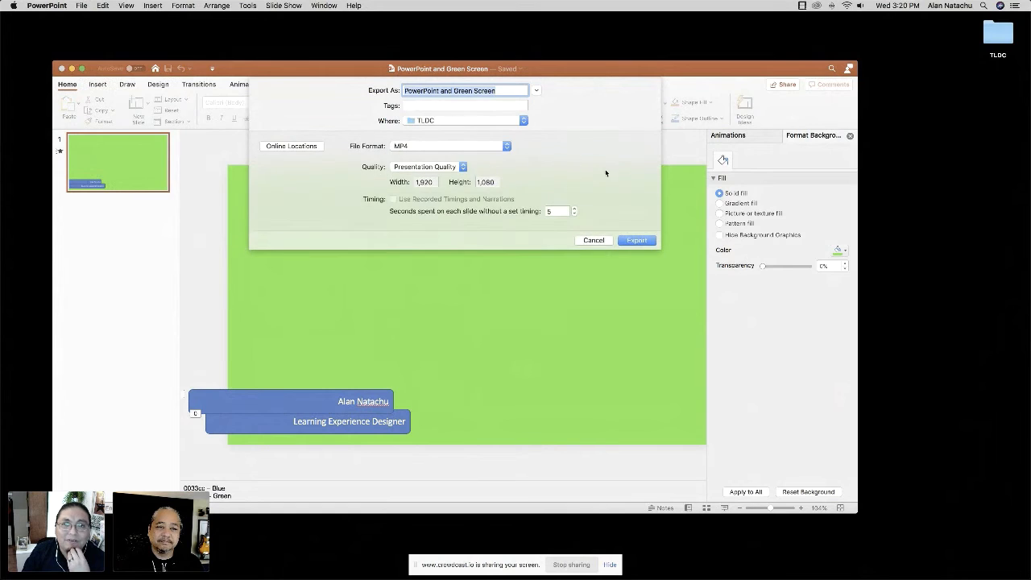
{"action": "left_click", "coordinate": [627, 242]}
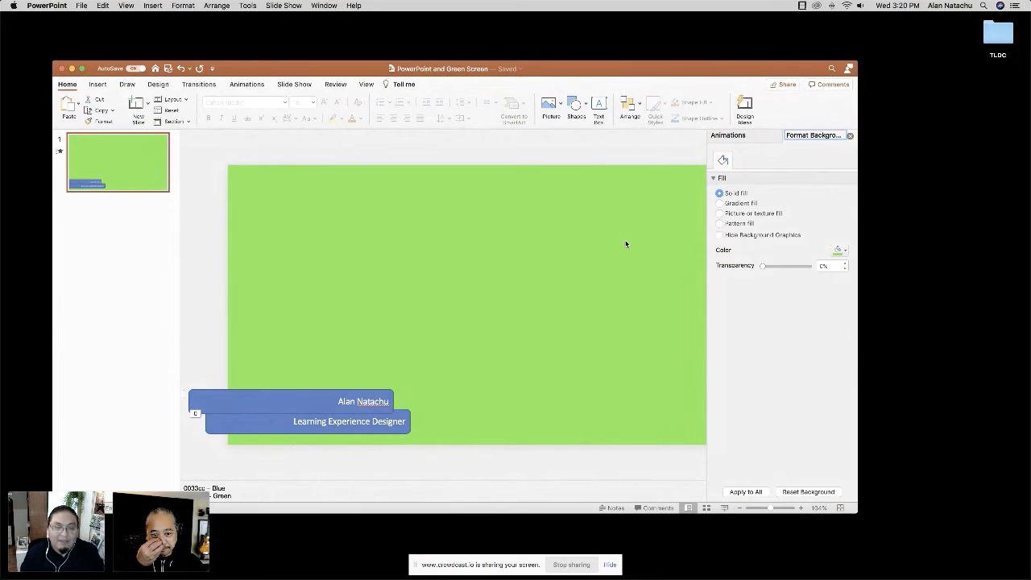
Switch from PowerPoint to Camtasia and restore the minimized Demo Video project.
{"action": "key", "text": "super+Tab"}
{"action": "key", "text": "super+Tab"}
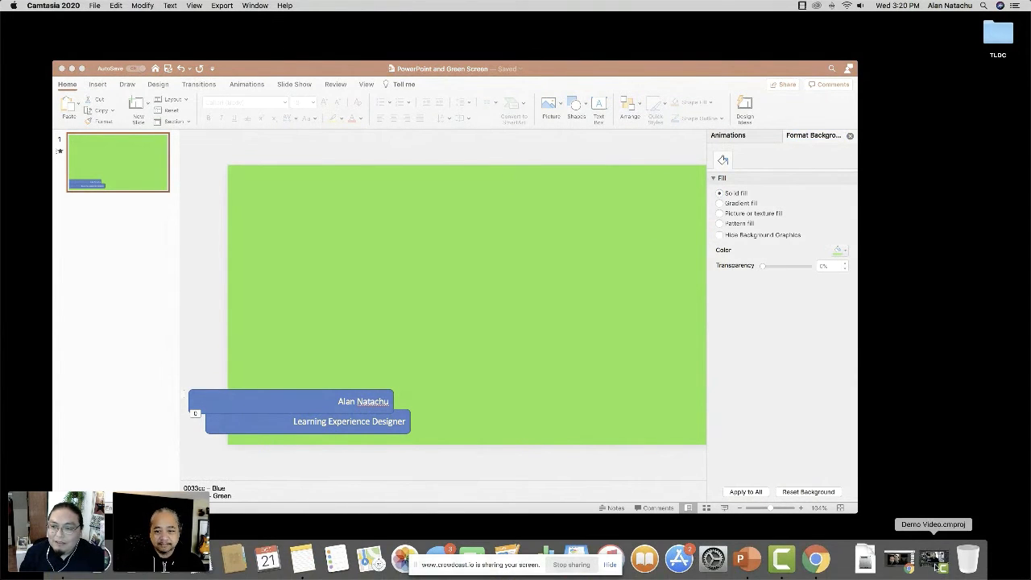
{"action": "left_click", "coordinate": [934, 564]}
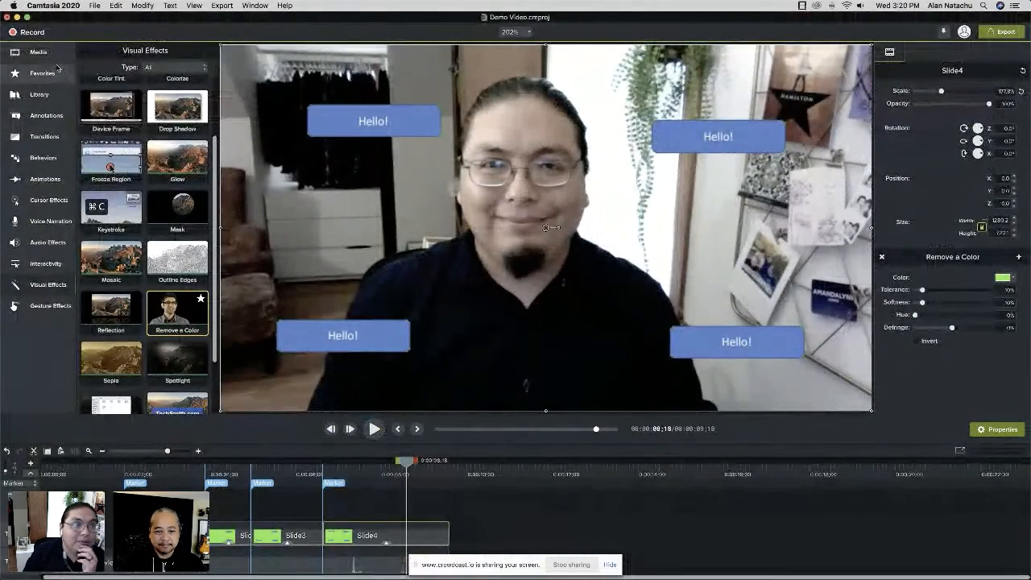
Import PowerPoint and Green Screen.mp4, place it at the timeline's start above the slide images, and view it at about one second.
{"action": "left_click", "coordinate": [41, 52]}
{"action": "left_click", "coordinate": [83, 408]}
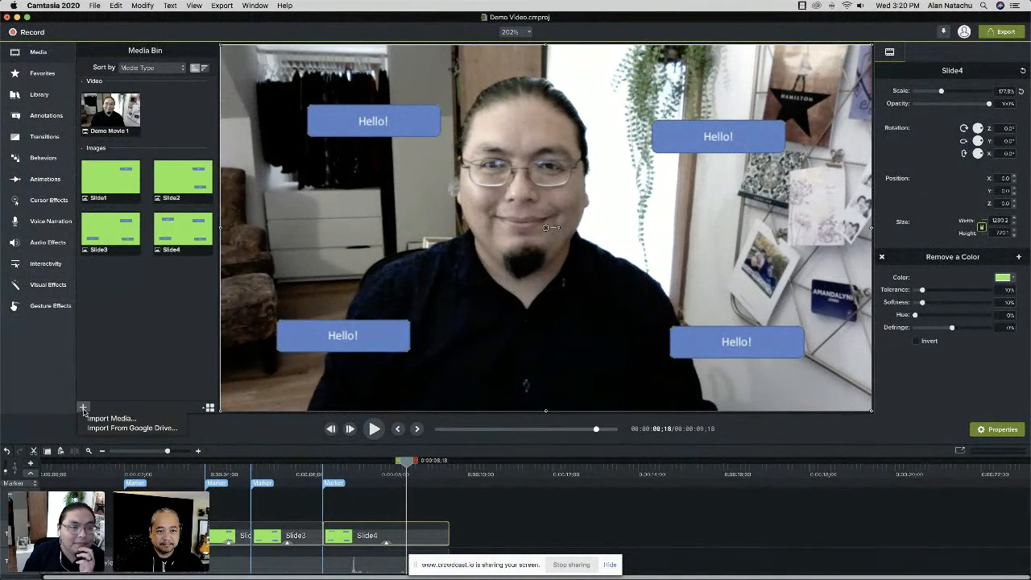
{"action": "left_click", "coordinate": [97, 421]}
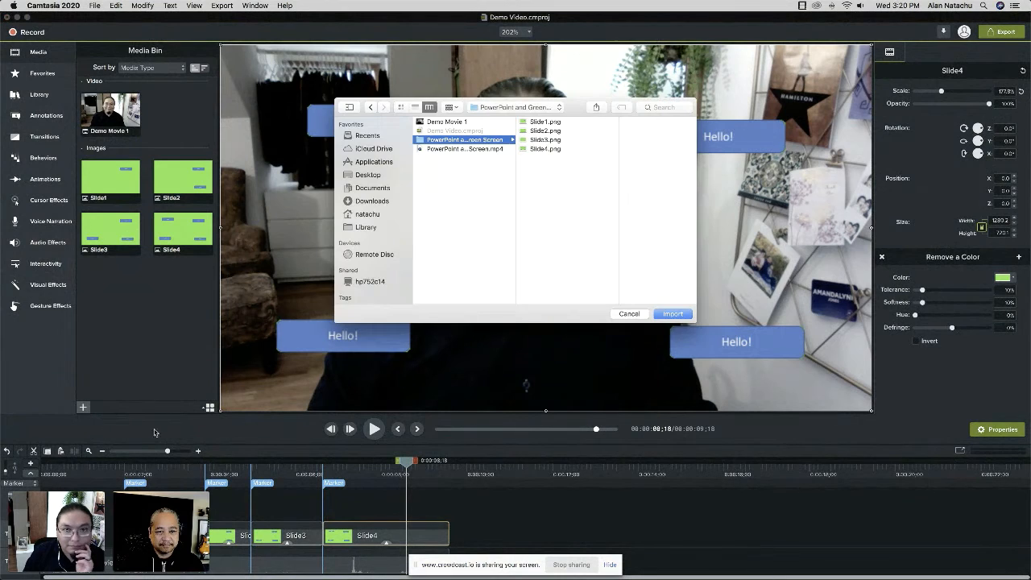
{"action": "left_click", "coordinate": [448, 149]}
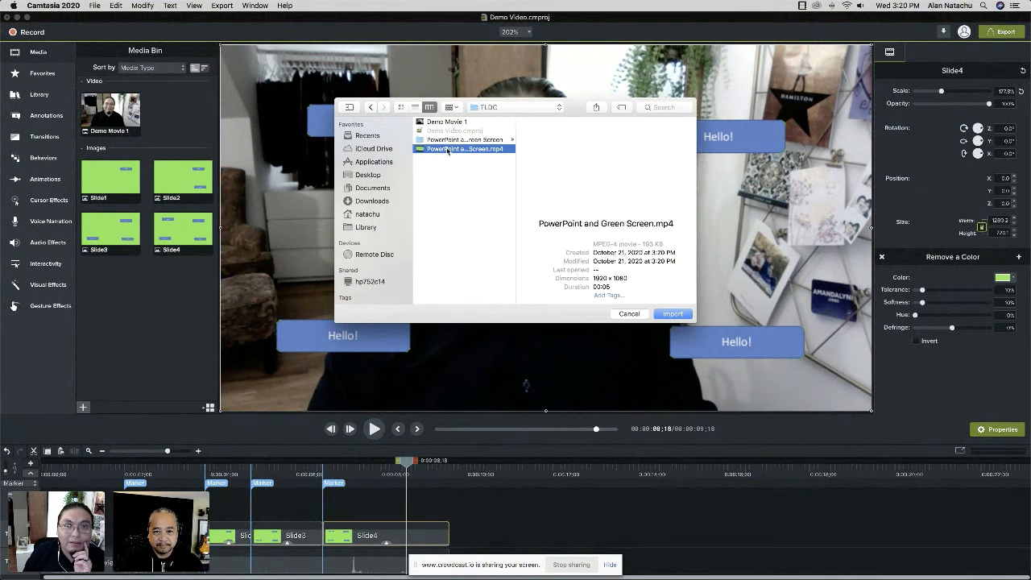
{"action": "left_click_drag", "start_coordinate": [448, 150], "coordinate": [112, 503]}
{"action": "left_click_drag", "start_coordinate": [388, 317], "coordinate": [40, 506]}
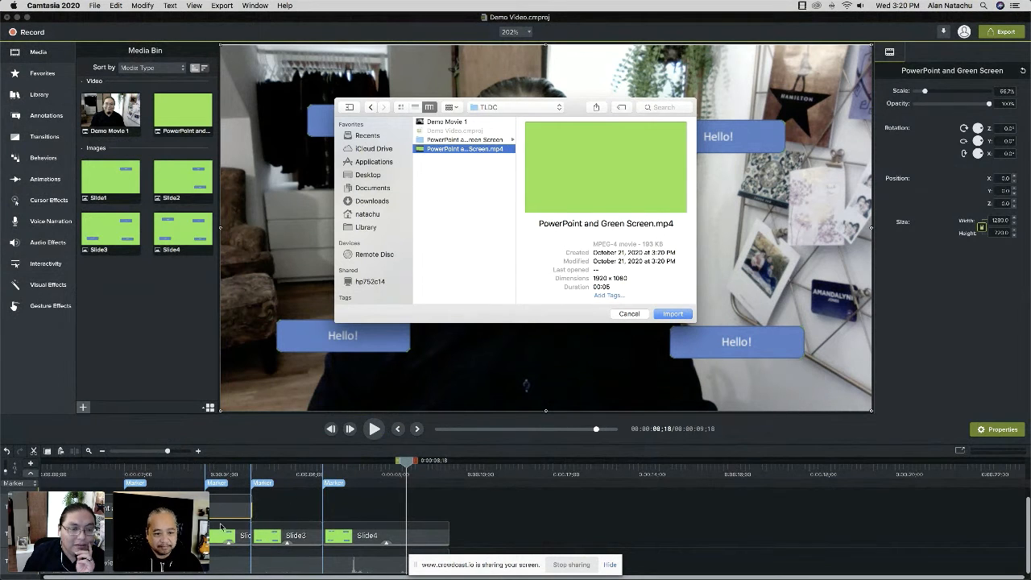
{"action": "left_click", "coordinate": [632, 314]}
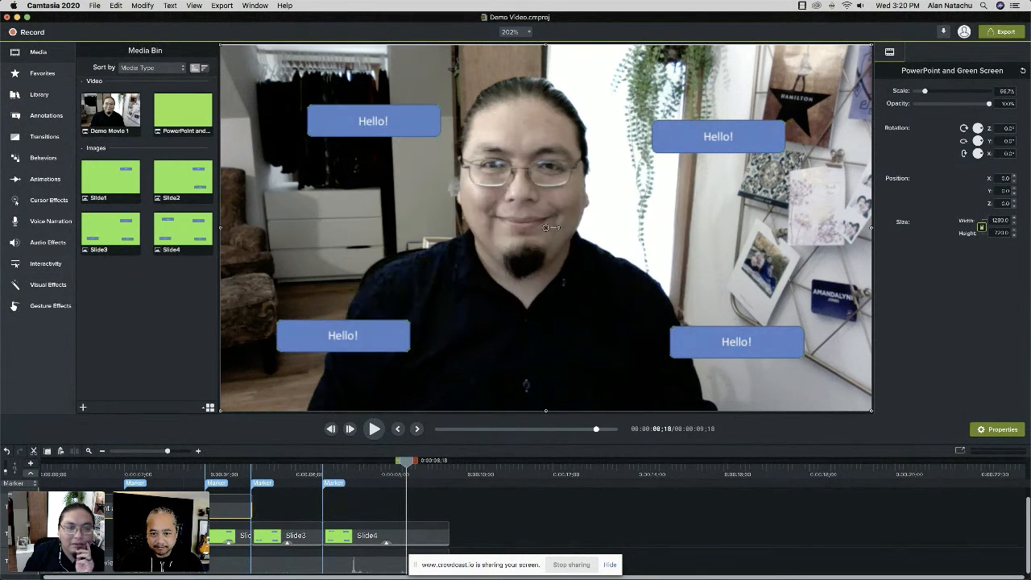
{"action": "left_click", "coordinate": [94, 473]}
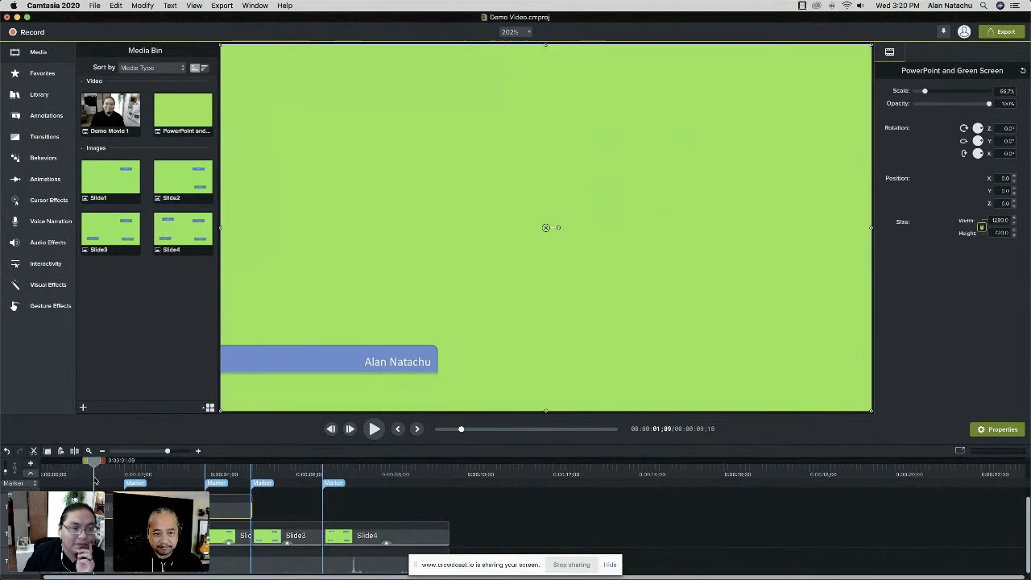
Delete the Slide4, Slide3 and Slide2 clips from the timeline.
{"action": "left_click", "coordinate": [399, 536]}
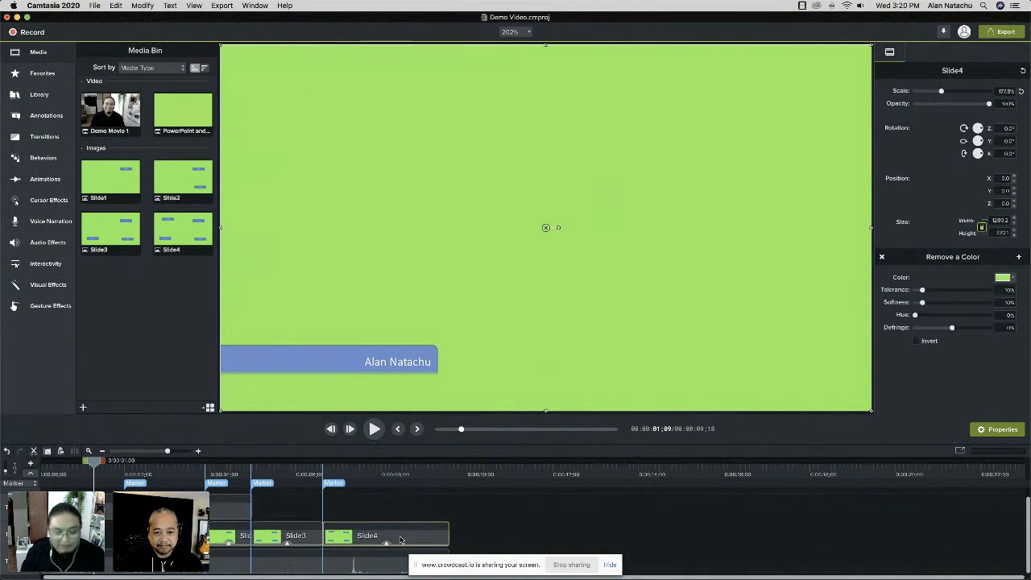
{"action": "key", "text": "Delete"}
{"action": "left_click", "coordinate": [288, 539]}
{"action": "key", "text": "Delete"}
{"action": "left_click", "coordinate": [231, 539]}
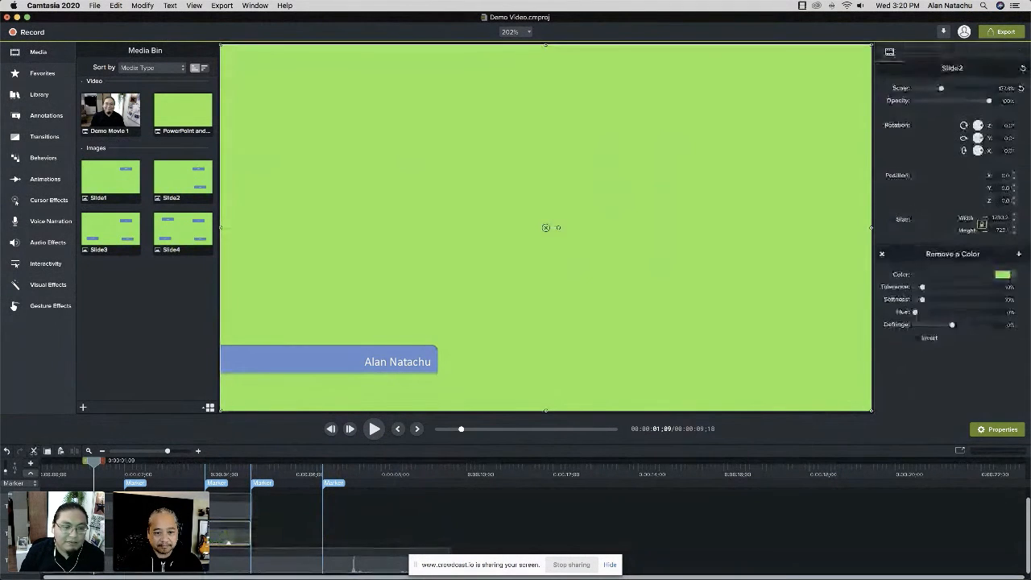
{"action": "key", "text": "Delete"}
Apply the Remove a Color effect to the PowerPoint and Green Screen clip, with the playhead at about 2 seconds 14 frames.
{"action": "left_click", "coordinate": [234, 507]}
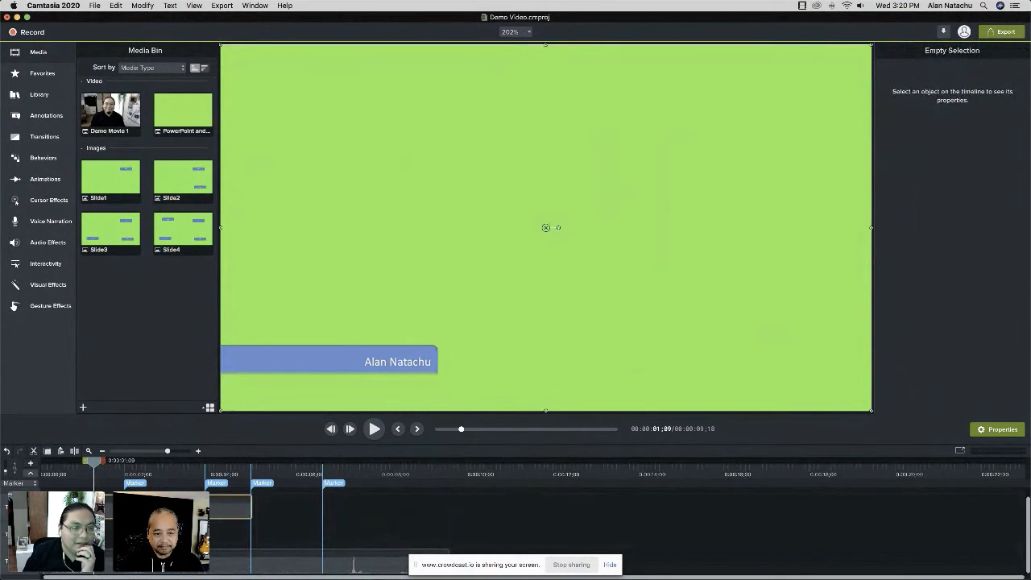
{"action": "left_click_drag", "start_coordinate": [95, 468], "coordinate": [148, 481]}
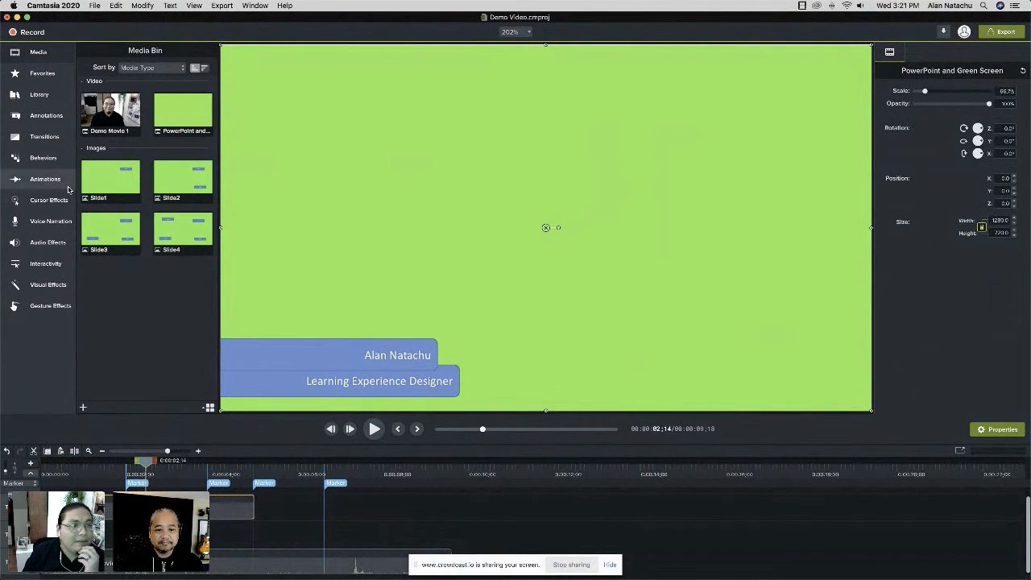
{"action": "left_click", "coordinate": [48, 284]}
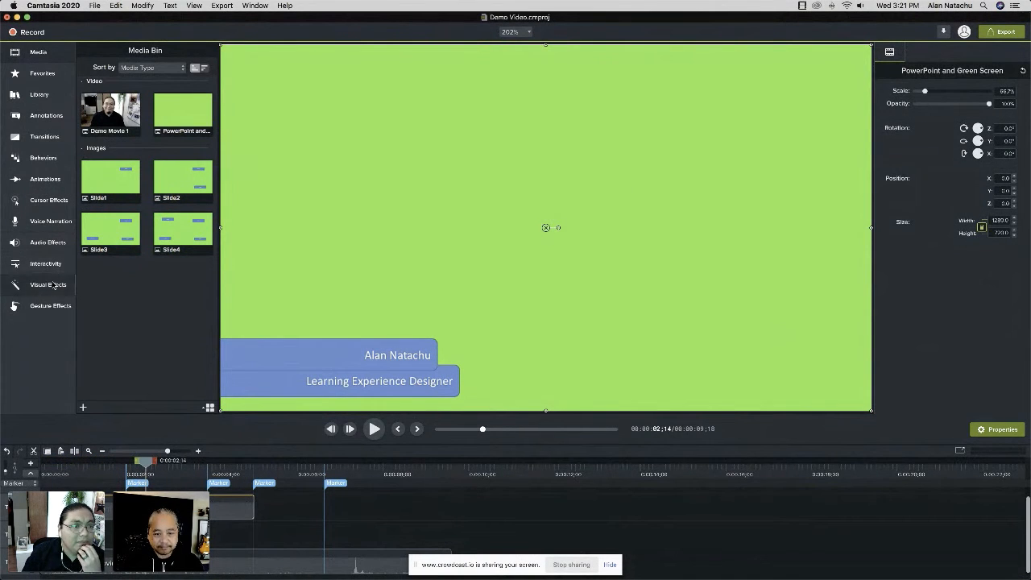
{"action": "left_click_drag", "start_coordinate": [177, 310], "coordinate": [159, 484]}
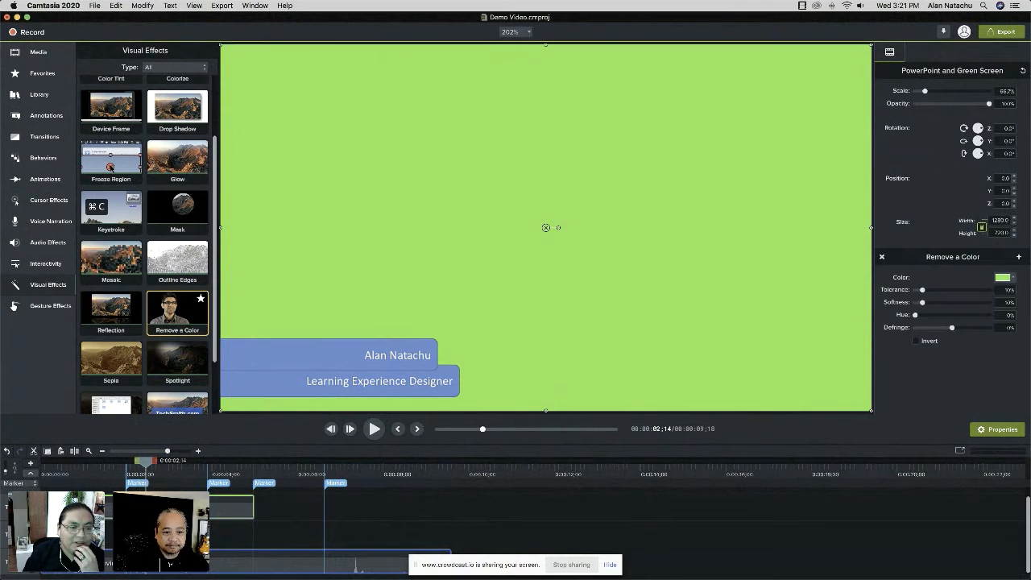
Set the PowerPoint and Green Screen clip's Remove a Color key by sampling its green background from the canvas at about 3 seconds 11 frames.
{"action": "left_click", "coordinate": [184, 474]}
{"action": "left_click", "coordinate": [217, 483]}
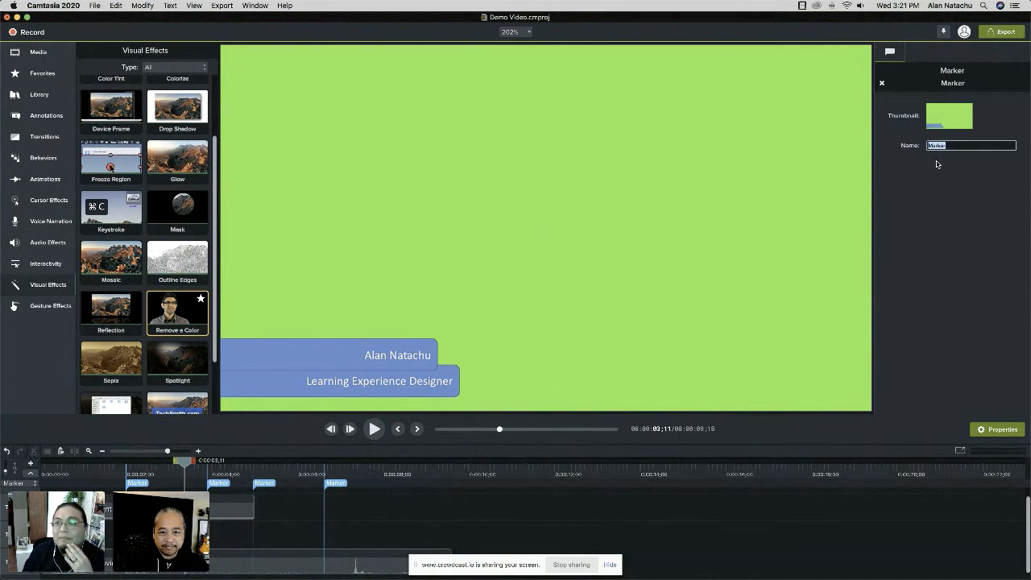
{"action": "left_click", "coordinate": [151, 306]}
{"action": "left_click_drag", "start_coordinate": [151, 305], "coordinate": [149, 516]}
{"action": "left_click_drag", "start_coordinate": [149, 551], "coordinate": [151, 507]}
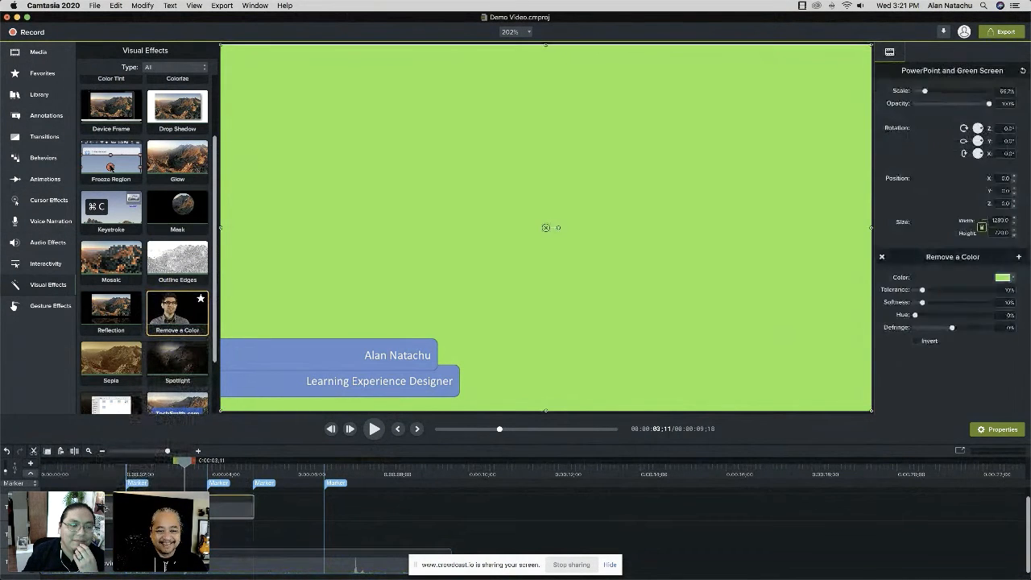
{"action": "left_click", "coordinate": [1012, 278]}
{"action": "left_click", "coordinate": [1008, 305]}
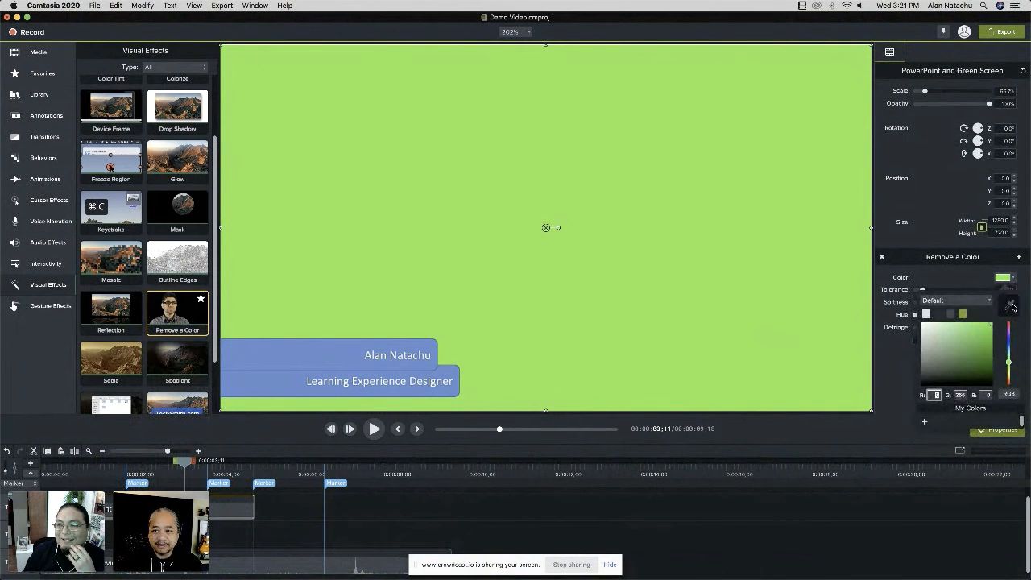
{"action": "left_click", "coordinate": [698, 262]}
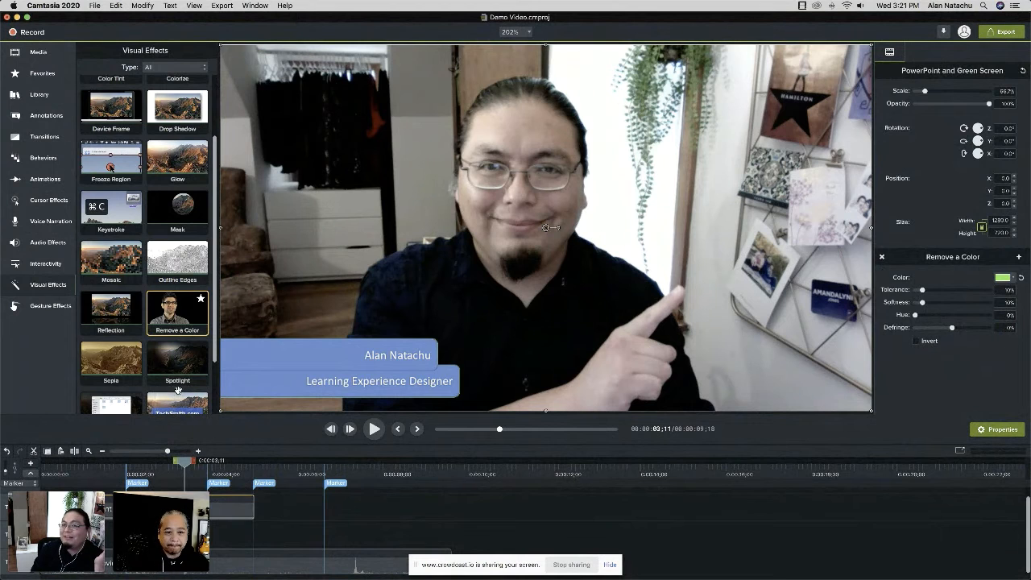
{"action": "left_click", "coordinate": [1012, 279]}
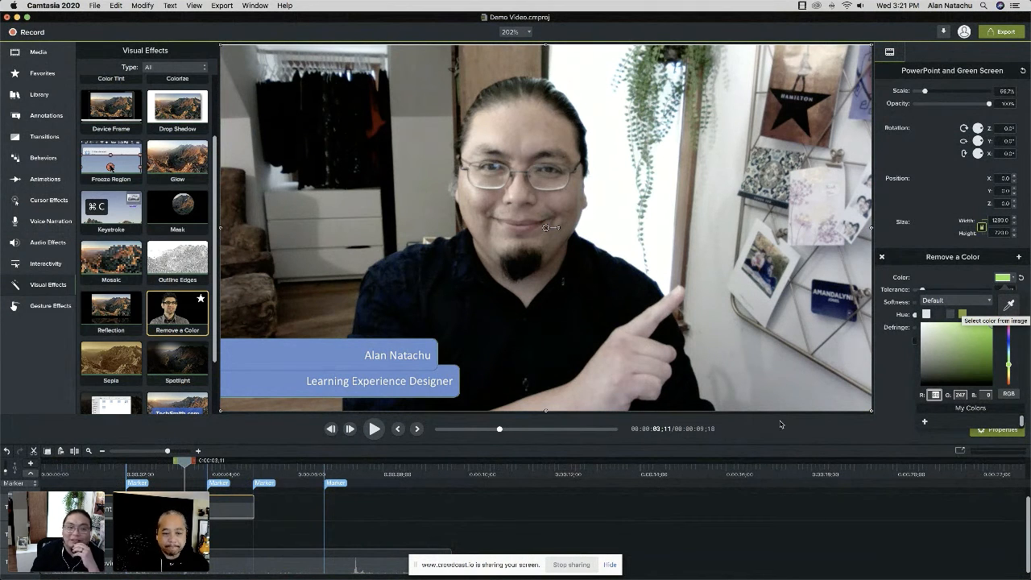
Play the keyed lower third over the webcam video from the timeline's start and pause at about two seconds.
{"action": "left_click_drag", "start_coordinate": [182, 464], "coordinate": [42, 464]}
{"action": "key", "text": "space"}
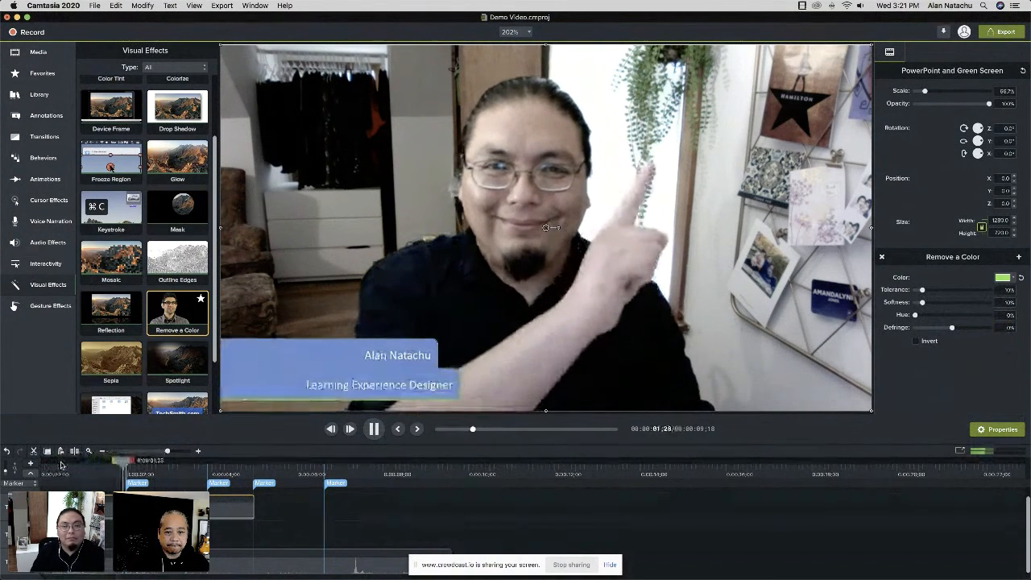
{"action": "key", "text": "space"}
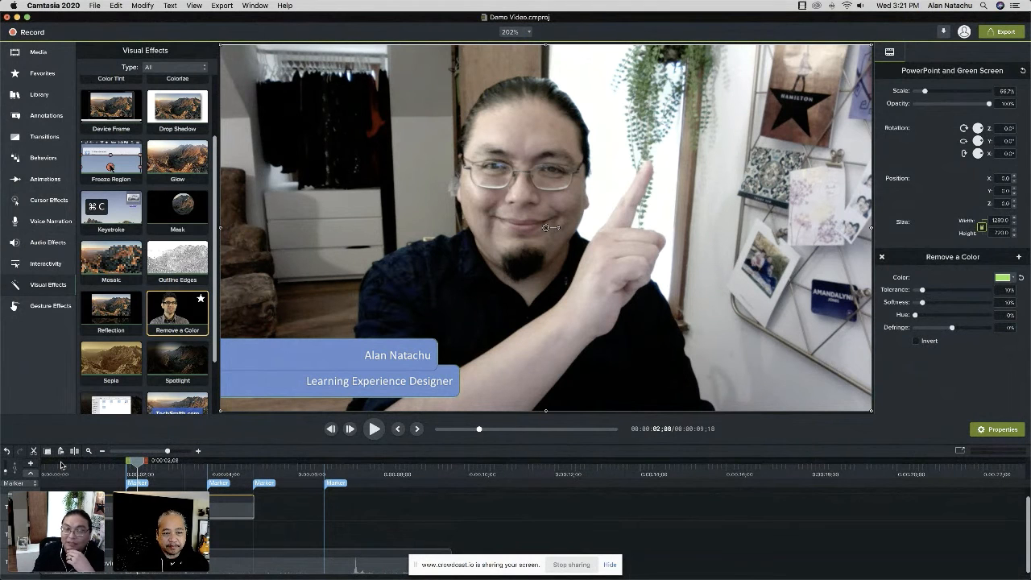
Raise the Remove a Color tolerance to 56% with the name bar in view, and replay the lower third from the start.
{"action": "left_click", "coordinate": [93, 469]}
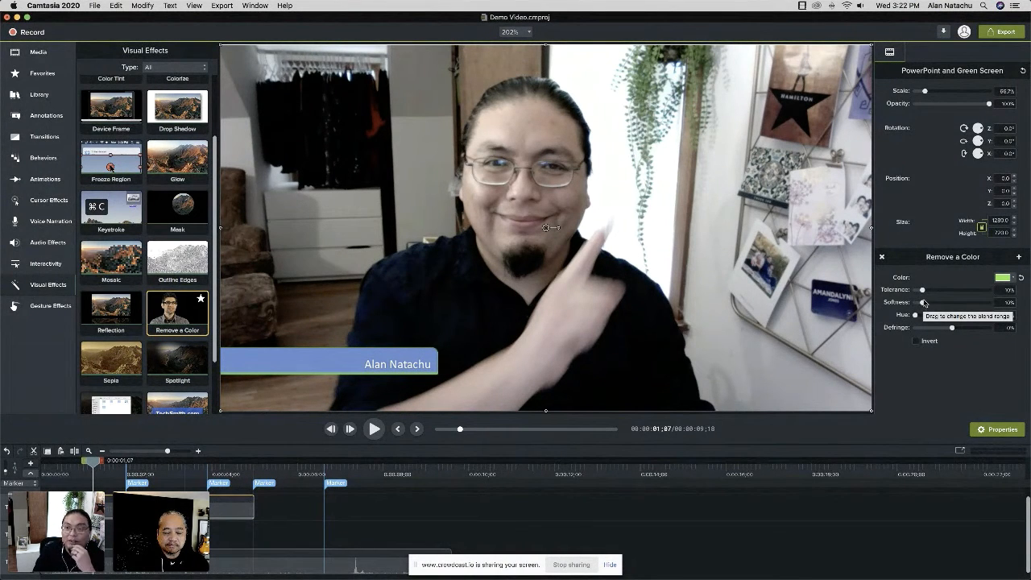
{"action": "left_click_drag", "start_coordinate": [922, 290], "coordinate": [955, 298]}
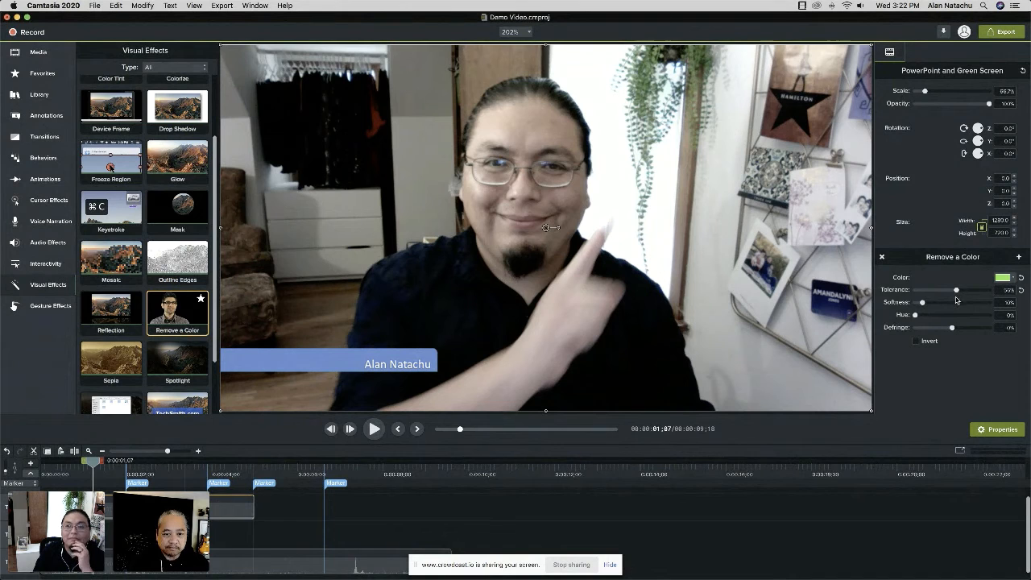
{"action": "left_click_drag", "start_coordinate": [96, 464], "coordinate": [40, 464]}
{"action": "left_click", "coordinate": [370, 431]}
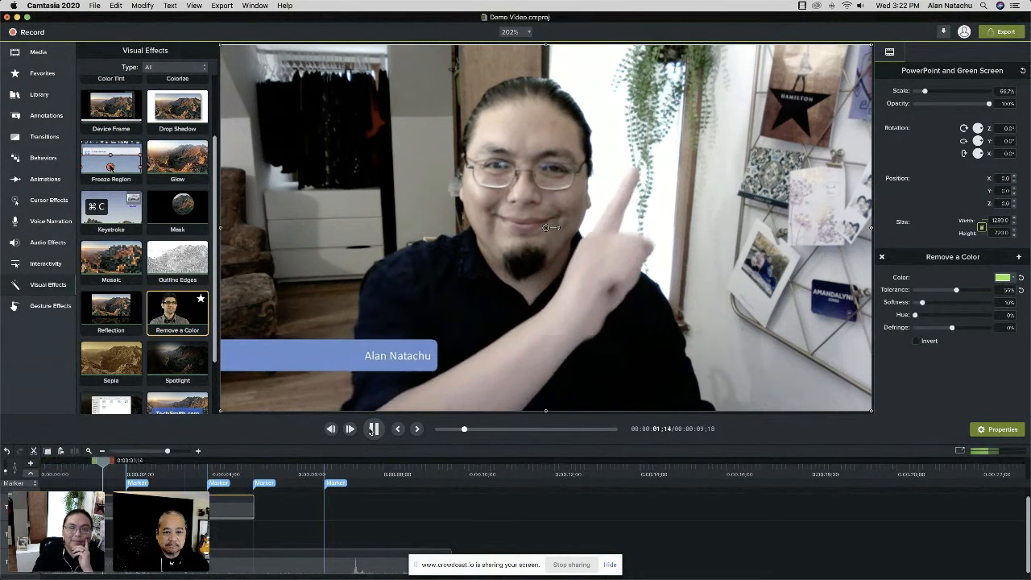
{"action": "left_click", "coordinate": [372, 431]}
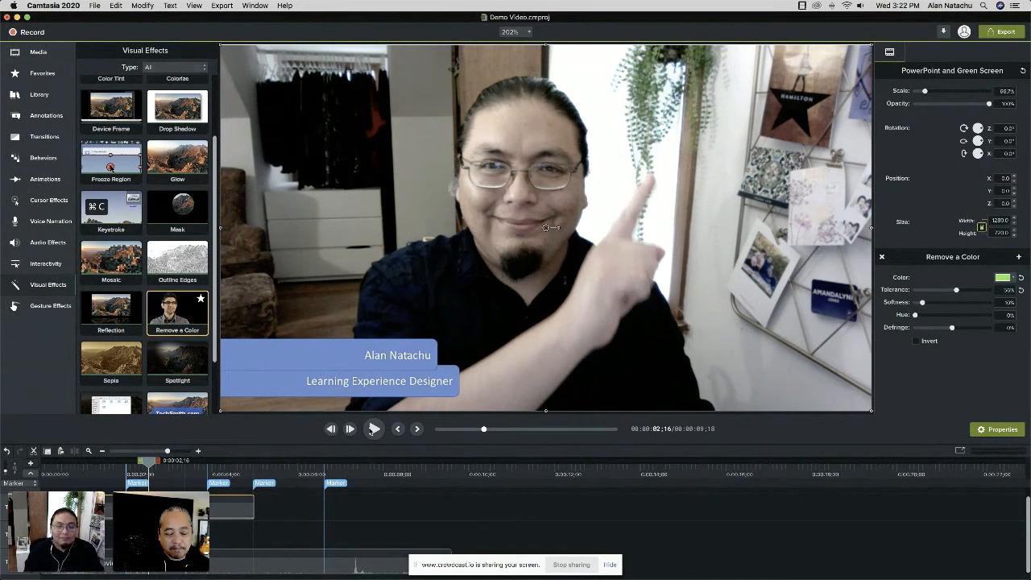
Switch to Chrome and stop sharing the screen with crowdcast.io.
{"action": "key", "text": "super+Tab"}
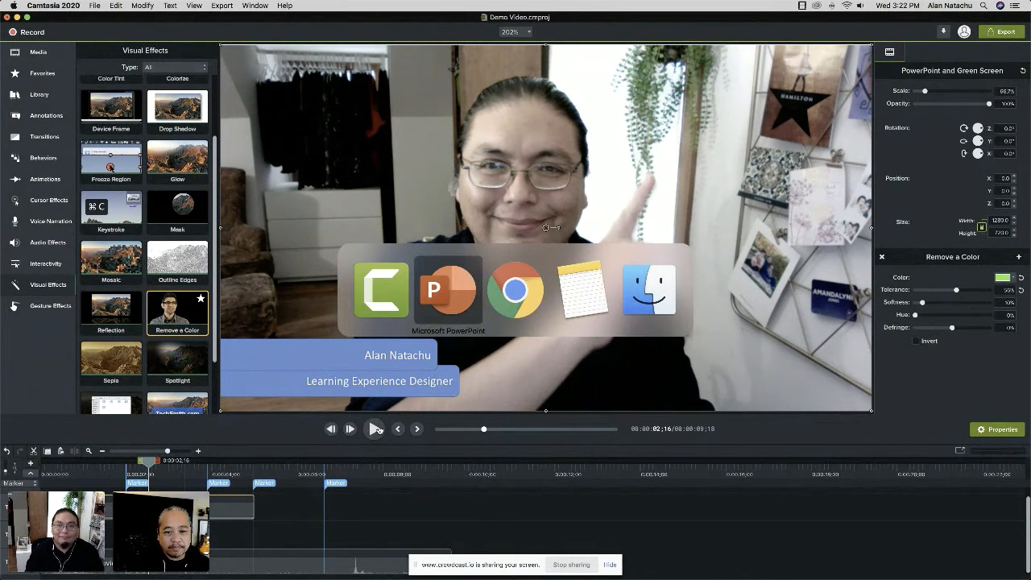
{"action": "key", "text": "super+Tab"}
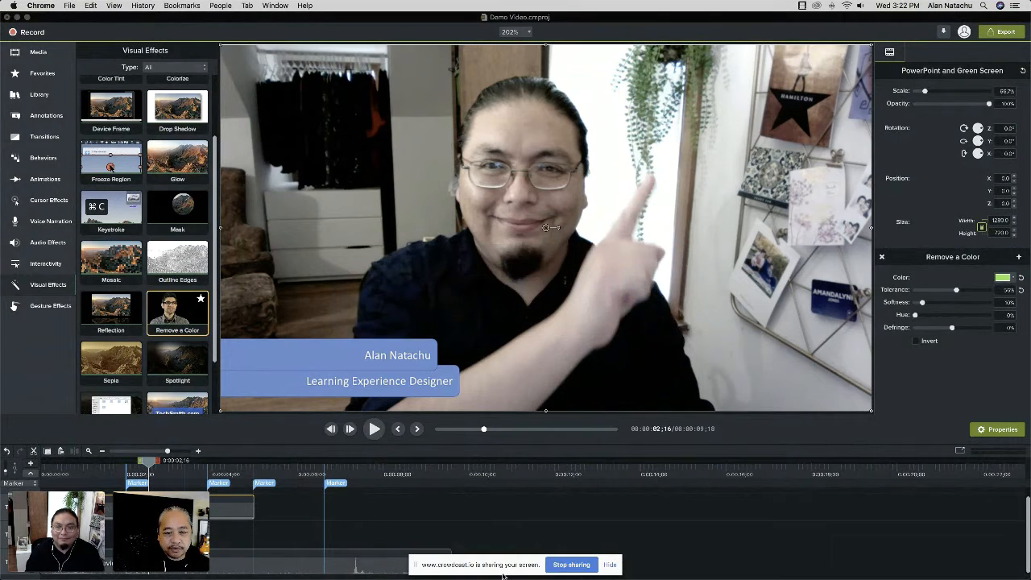
{"action": "left_click", "coordinate": [567, 564]}
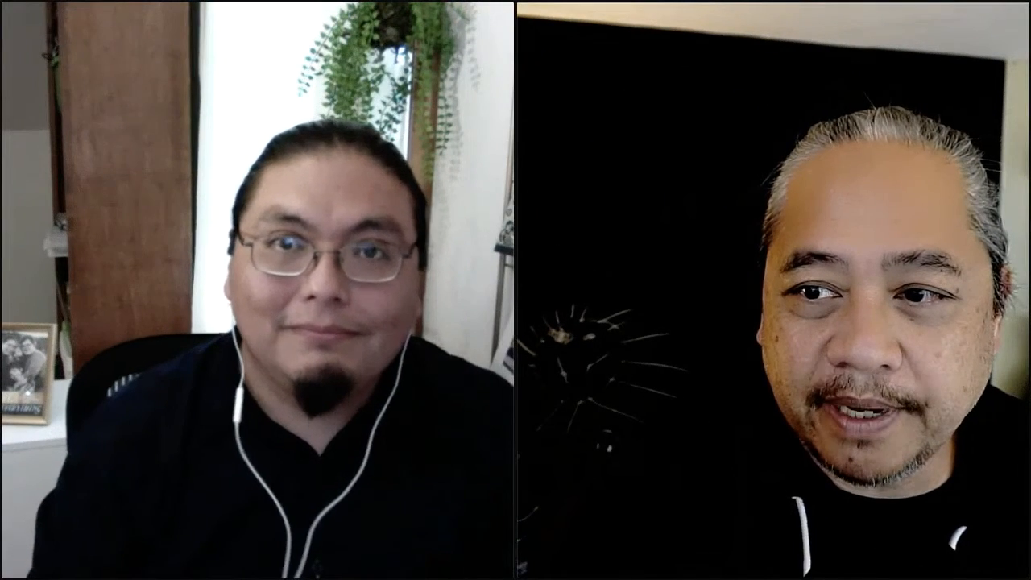